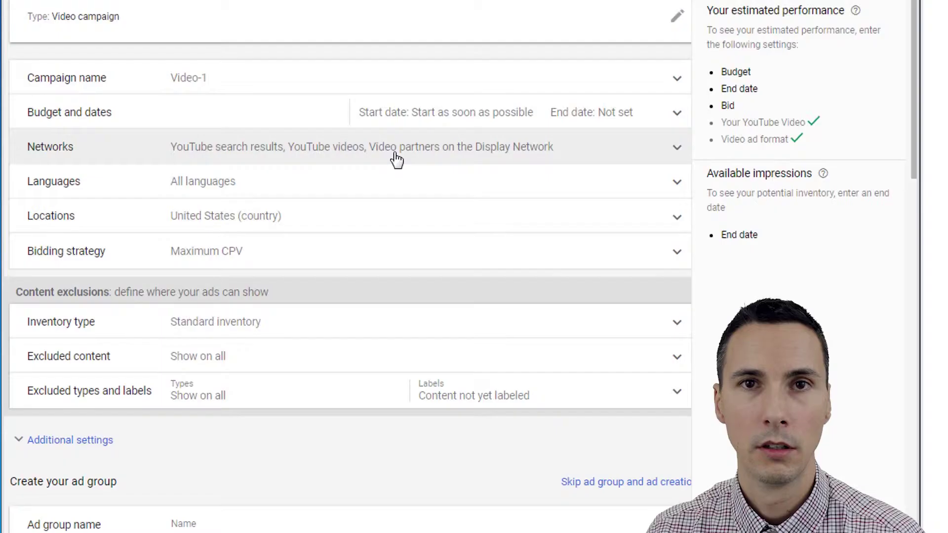
- Expand Video-1's Networks row to show YouTube search results, YouTube videos and Video partners
{"action": "left_click", "coordinate": [677, 150]}
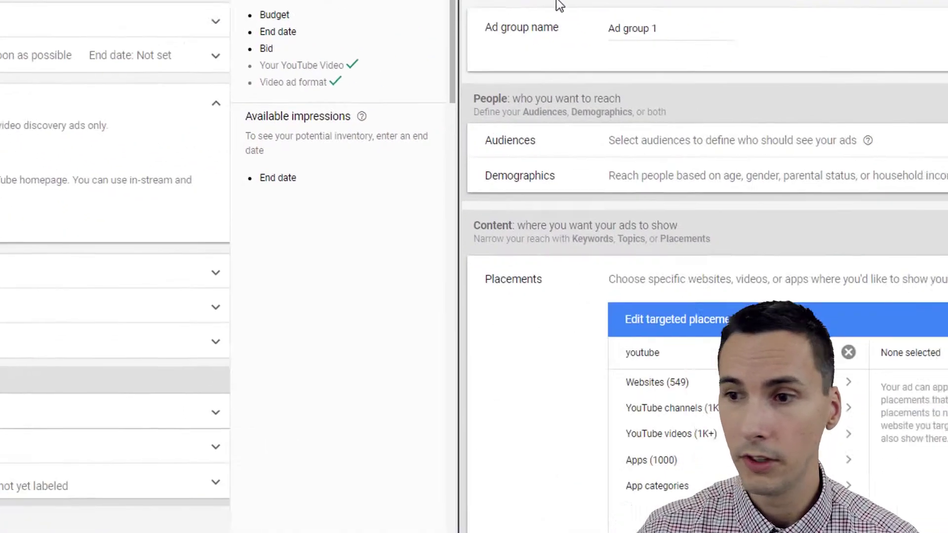
{"action": "scroll", "coordinate": [633, 267], "scroll_direction": "up", "scroll_amount": 7}
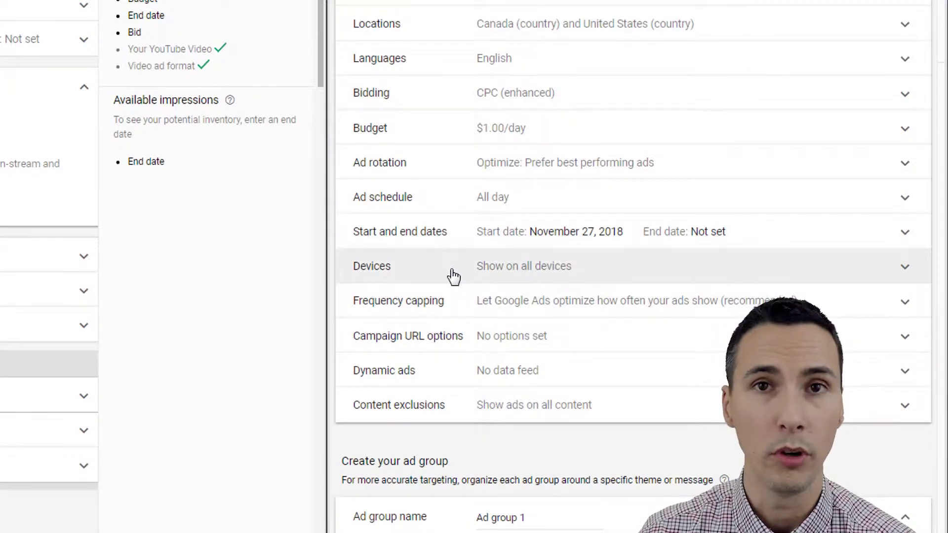
{"action": "scroll", "coordinate": [499, 256], "scroll_direction": "down", "scroll_amount": 6}
{"action": "scroll", "coordinate": [503, 243], "scroll_direction": "up", "scroll_amount": 6}
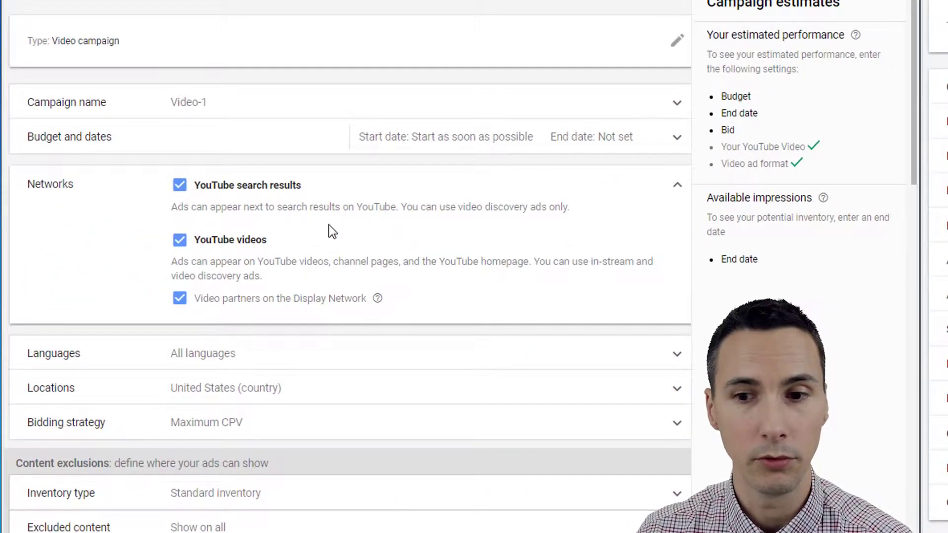
{"action": "left_click_drag", "start_coordinate": [351, 299], "coordinate": [170, 207]}
{"action": "left_click", "coordinate": [546, 285]}
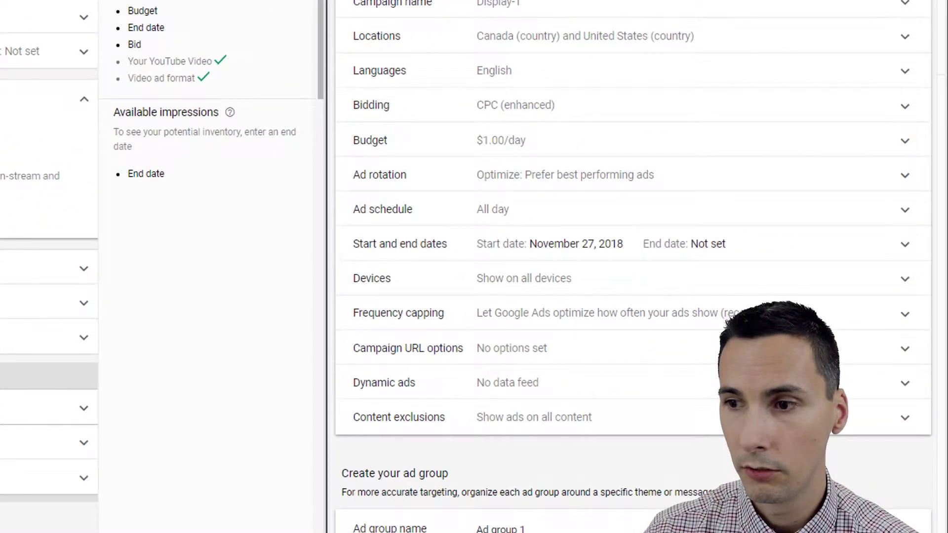
{"action": "scroll", "coordinate": [620, 13], "scroll_direction": "down", "scroll_amount": 3}
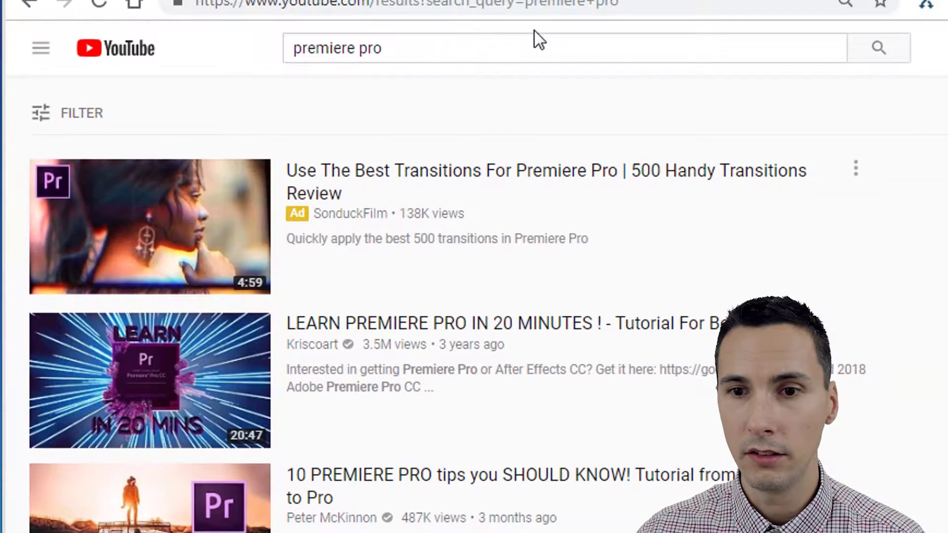
{"action": "left_click_drag", "start_coordinate": [428, 51], "coordinate": [266, 46]}
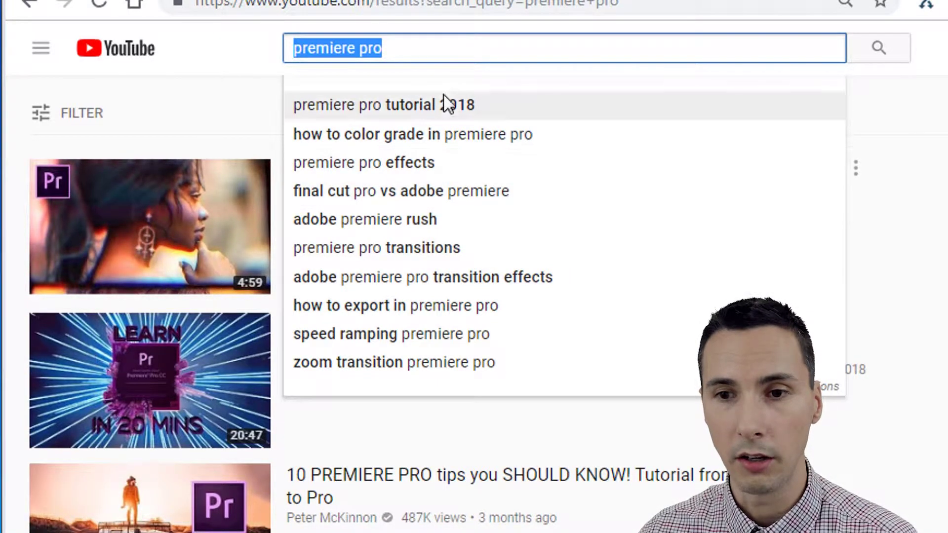
{"action": "left_click", "coordinate": [899, 226]}
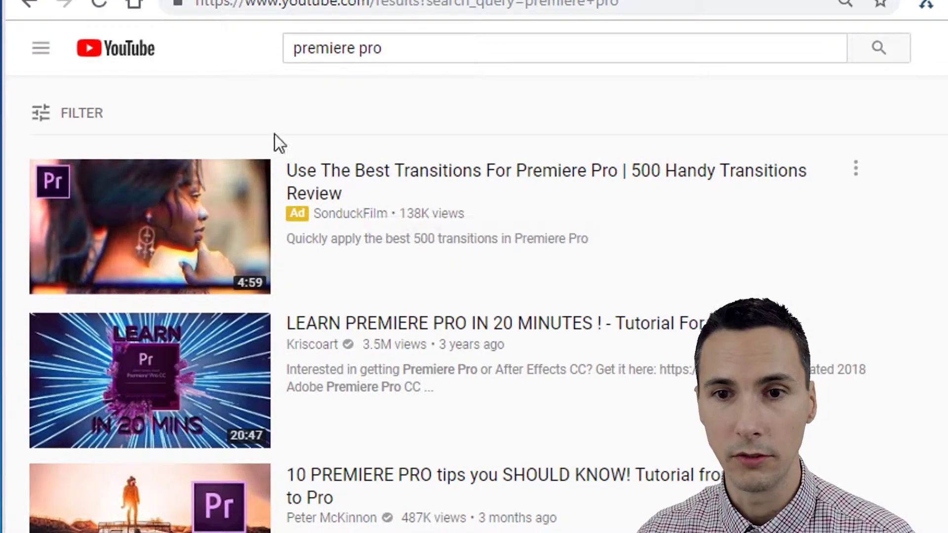
{"action": "scroll", "coordinate": [275, 142], "scroll_direction": "down", "scroll_amount": 1}
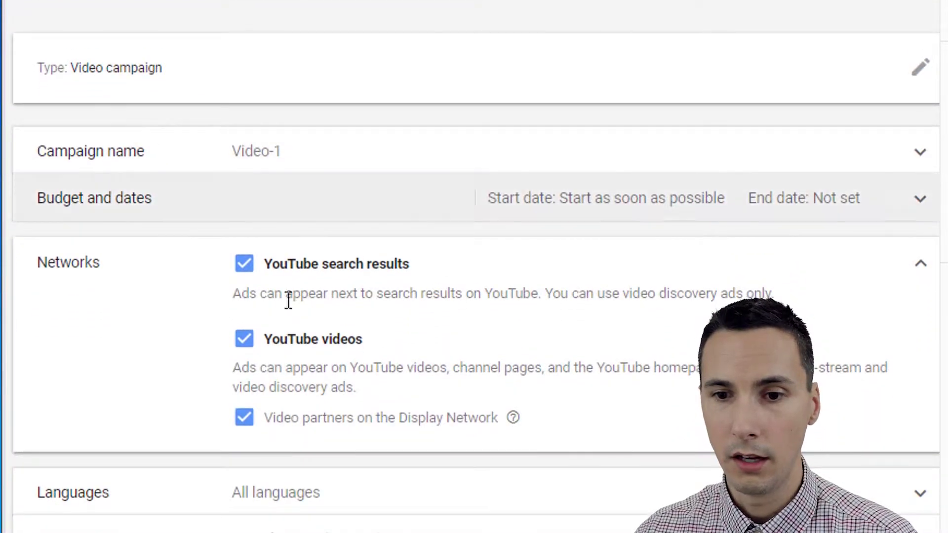
- Uncheck YouTube search results under Networks
{"action": "left_click", "coordinate": [340, 279]}
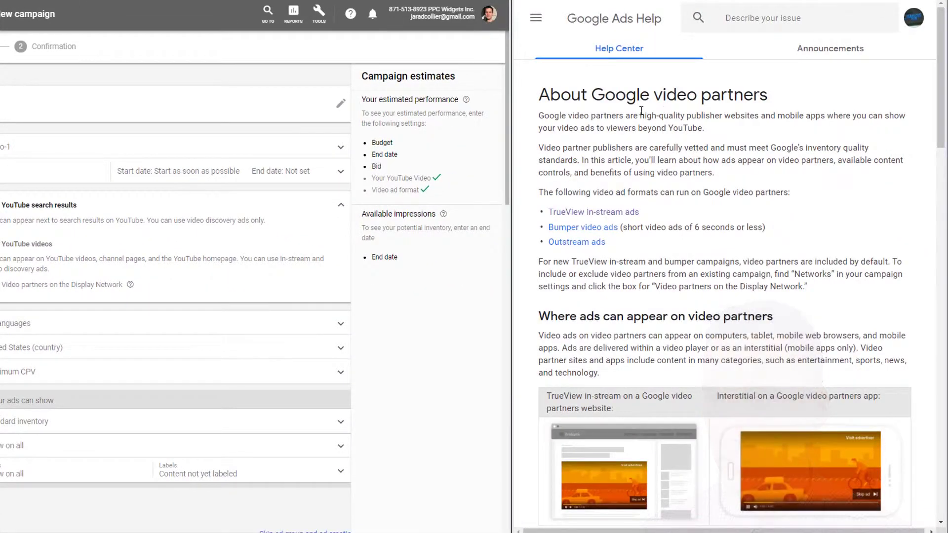
{"action": "left_click_drag", "start_coordinate": [641, 112], "coordinate": [806, 110]}
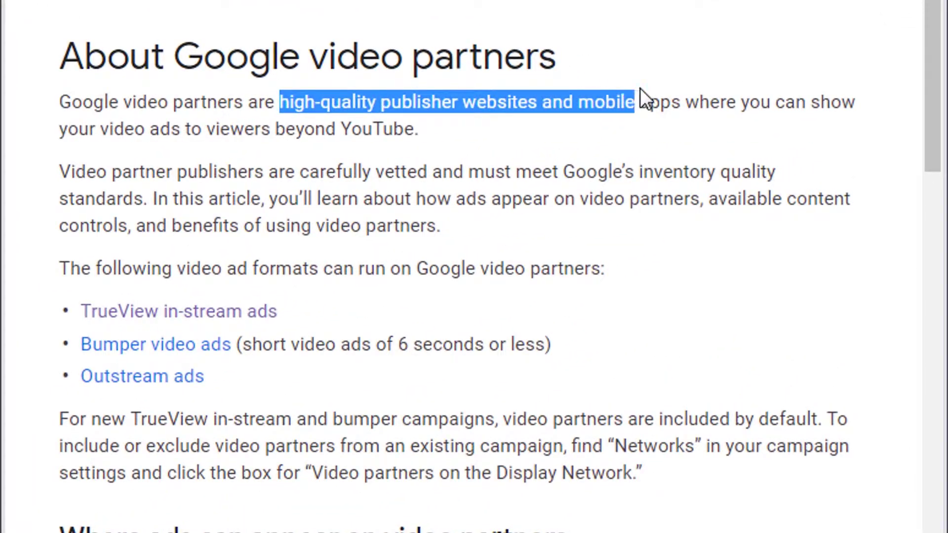
{"action": "left_click_drag", "start_coordinate": [640, 94], "coordinate": [673, 96]}
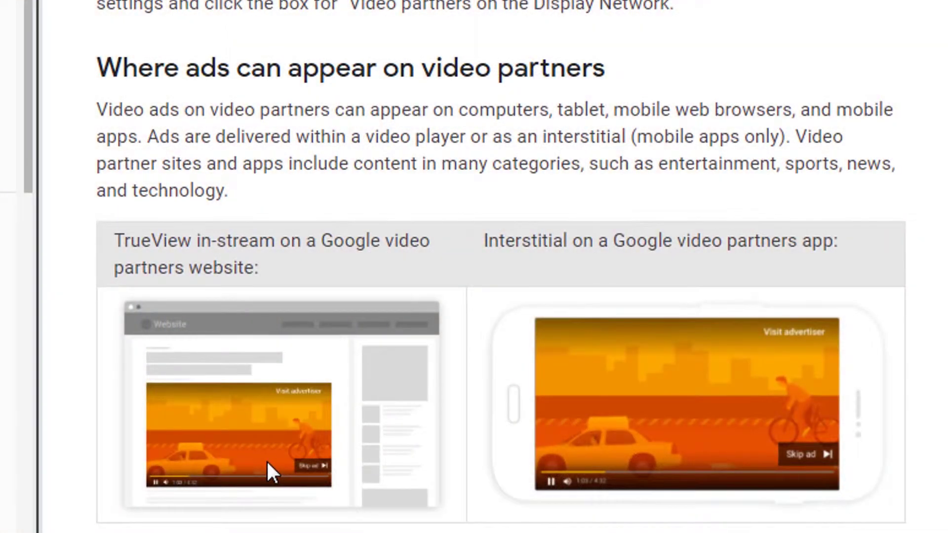
{"action": "left_click_drag", "start_coordinate": [260, 269], "coordinate": [194, 236]}
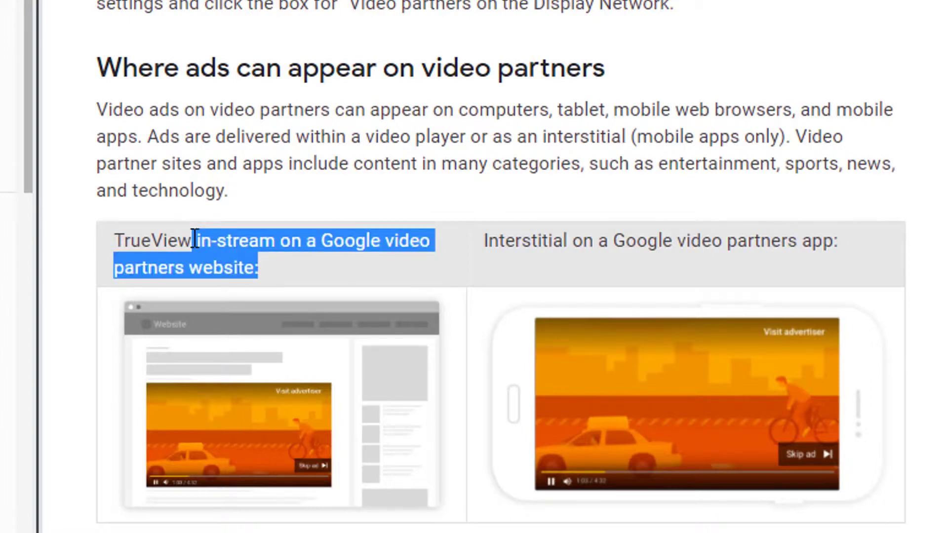
{"action": "left_click_drag", "start_coordinate": [194, 239], "coordinate": [195, 239]}
{"action": "left_click", "coordinate": [328, 176]}
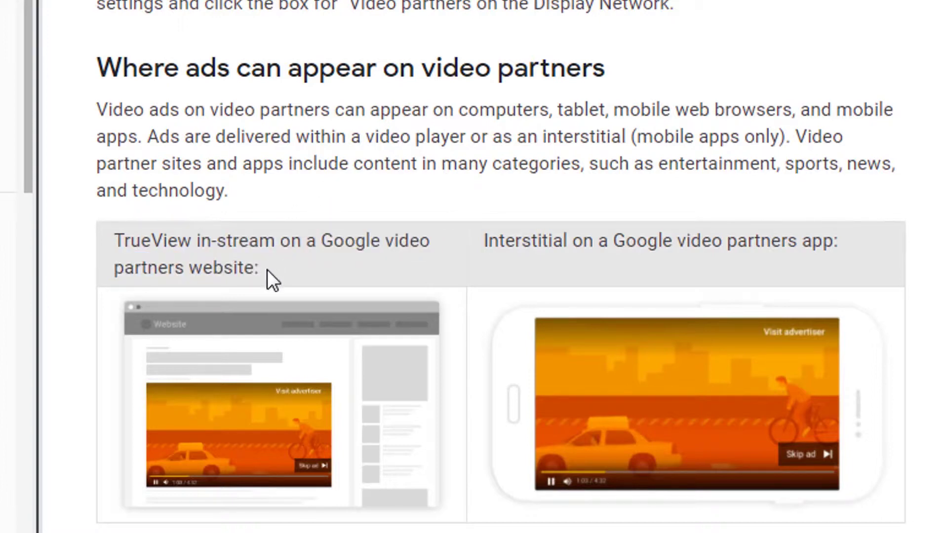
{"action": "left_click_drag", "start_coordinate": [260, 269], "coordinate": [202, 242]}
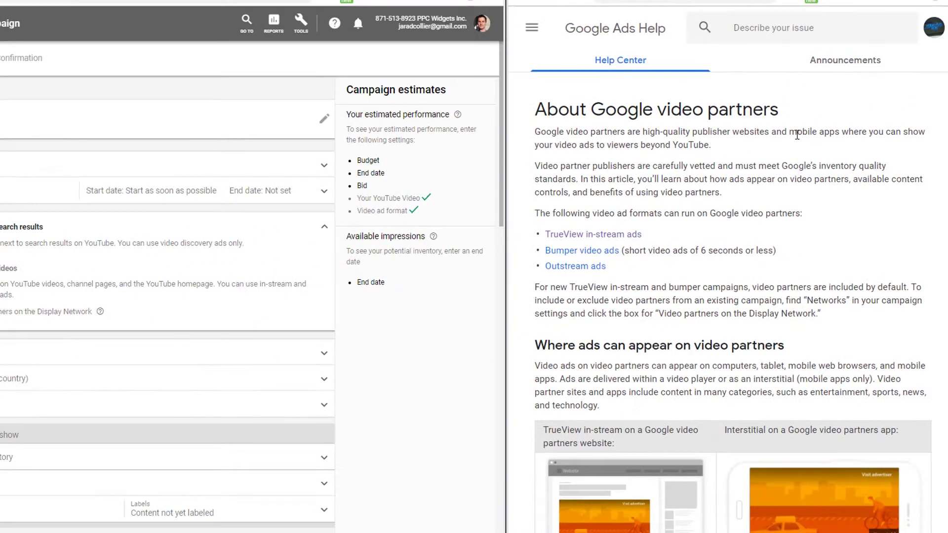
{"action": "left_click_drag", "start_coordinate": [796, 132], "coordinate": [676, 143]}
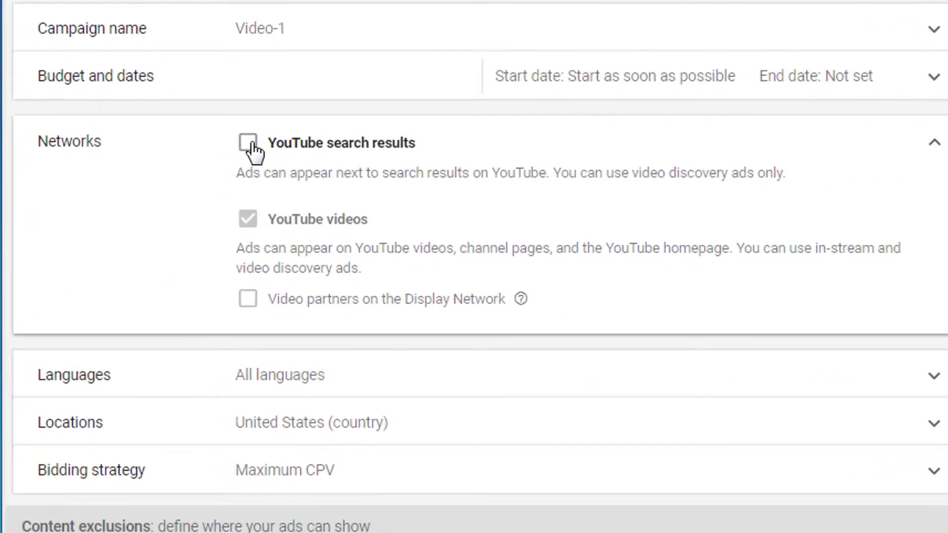
- Re-check YouTube search results and keep YouTube videos checked, noting search results allow discovery ads only
{"action": "left_click", "coordinate": [306, 146]}
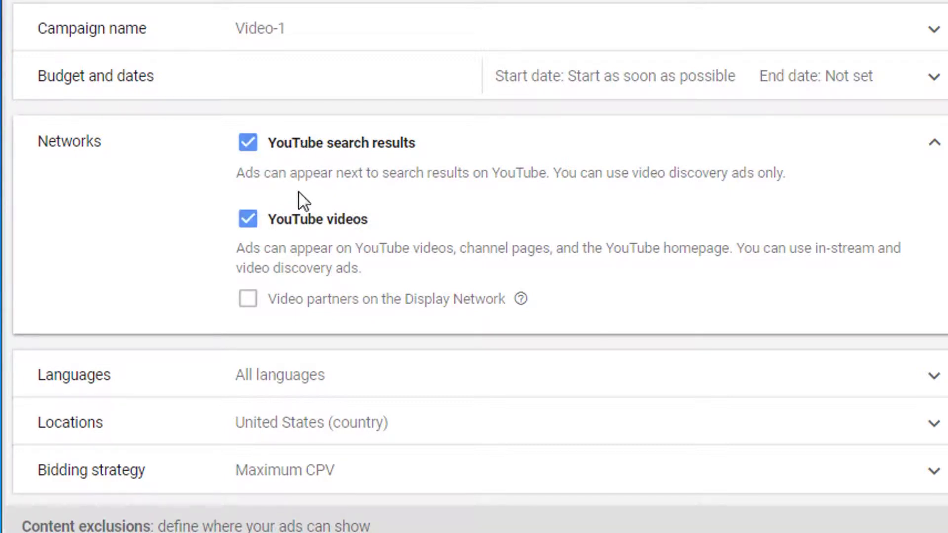
{"action": "left_click", "coordinate": [302, 220]}
{"action": "left_click", "coordinate": [302, 219]}
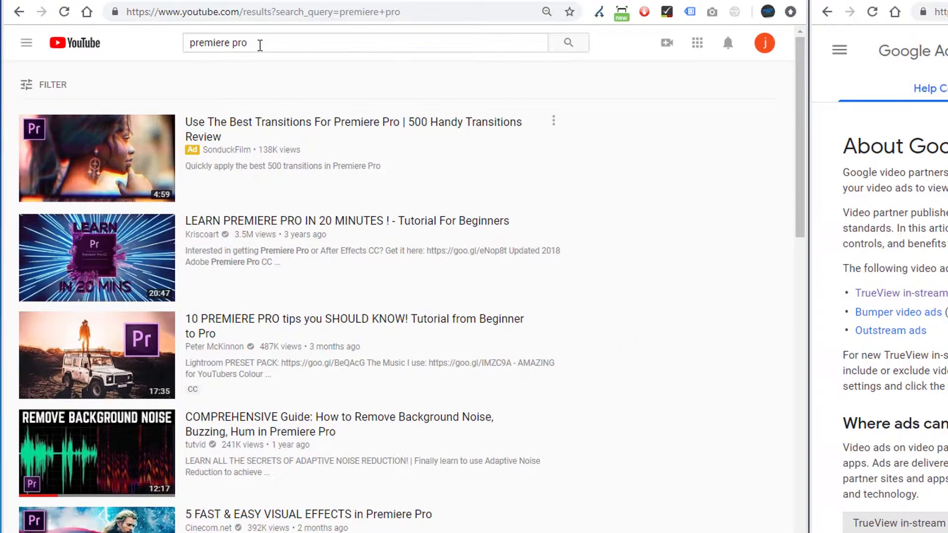
{"action": "left_click_drag", "start_coordinate": [260, 45], "coordinate": [202, 43]}
{"action": "left_click", "coordinate": [215, 43]}
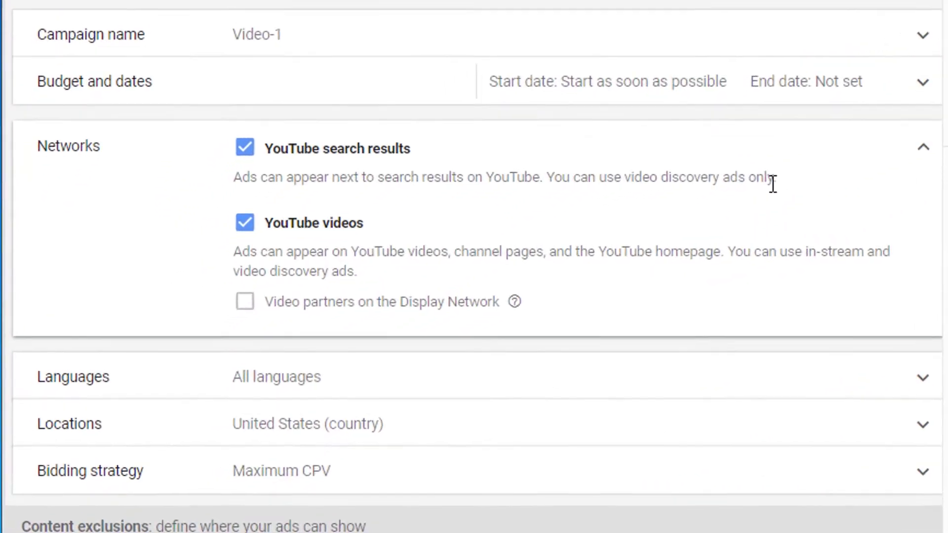
{"action": "left_click_drag", "start_coordinate": [773, 184], "coordinate": [551, 175]}
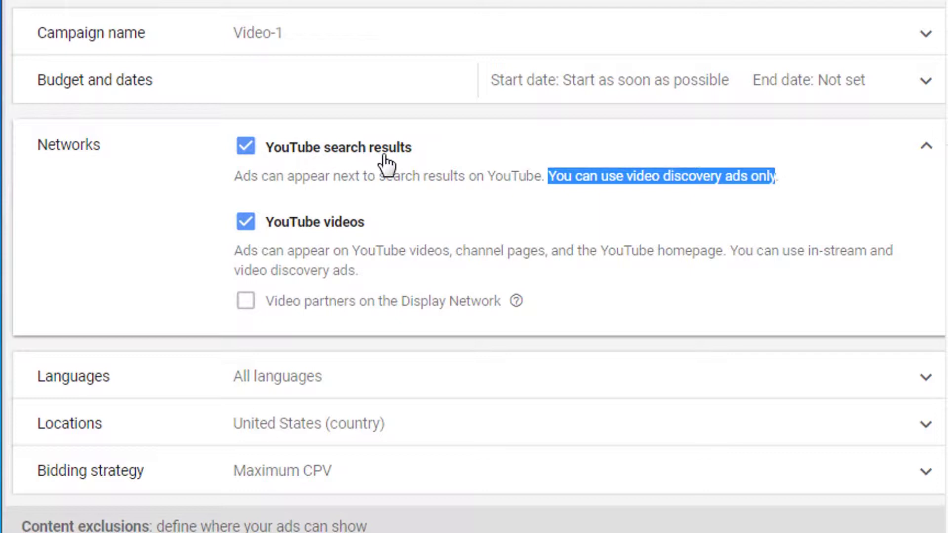
{"action": "left_click", "coordinate": [729, 171]}
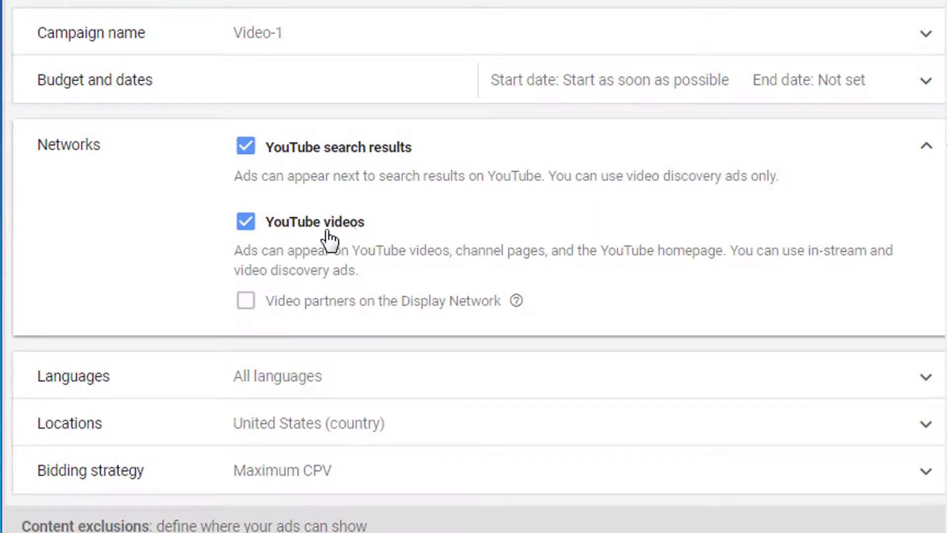
- Toggle YouTube search results off and on, leaving both YouTube networks checked and Video partners off
{"action": "left_click", "coordinate": [333, 157]}
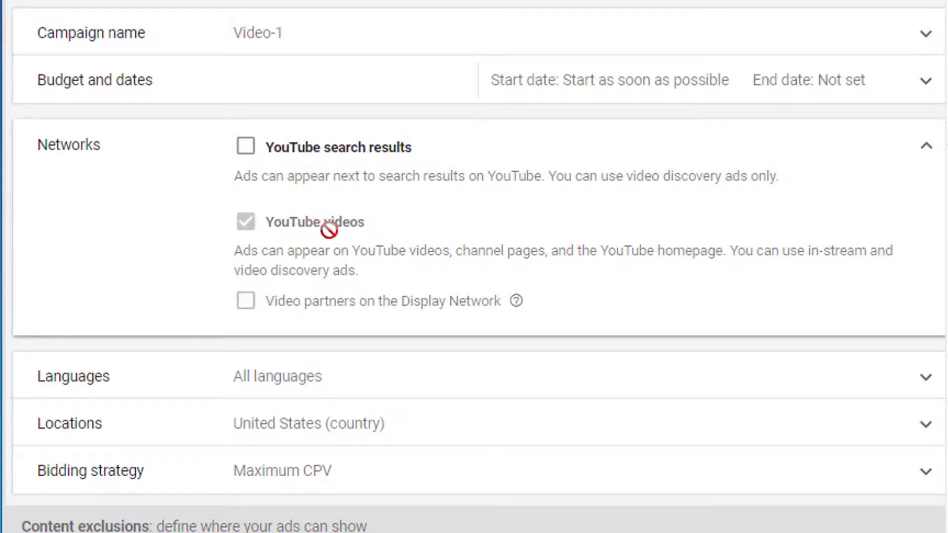
{"action": "mouse_move", "coordinate": [322, 223]}
{"action": "left_click_drag", "start_coordinate": [796, 252], "coordinate": [866, 252]}
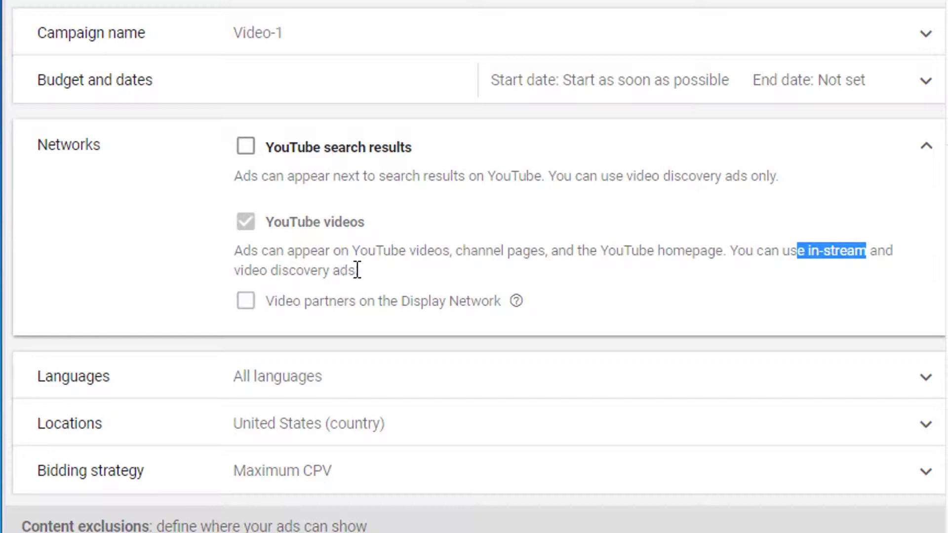
{"action": "left_click", "coordinate": [395, 252]}
{"action": "left_click", "coordinate": [360, 151]}
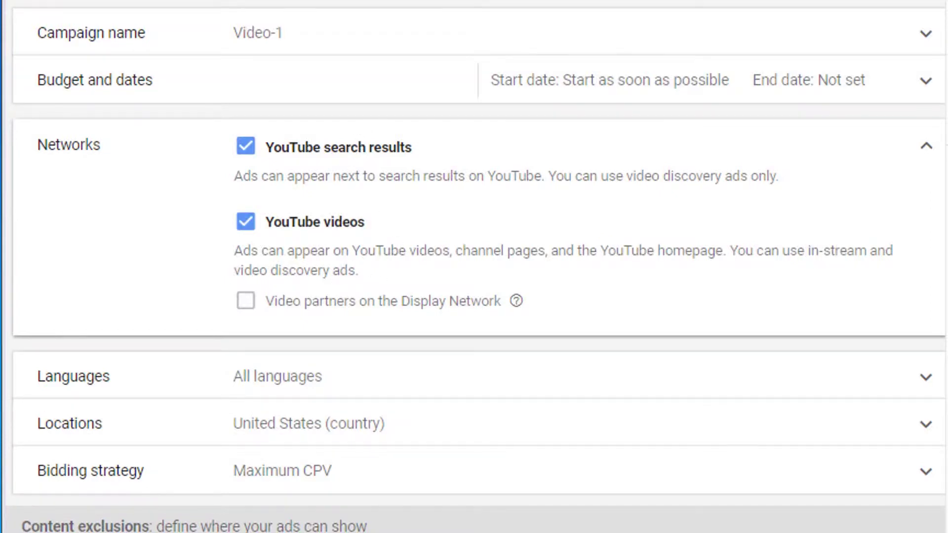
{"action": "scroll", "coordinate": [376, 103], "scroll_direction": "up", "scroll_amount": 1}
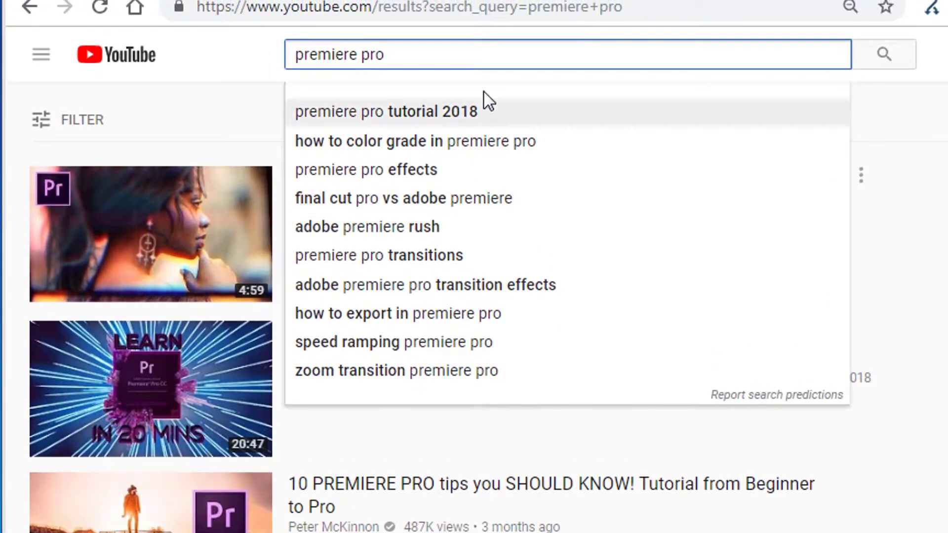
{"action": "left_click", "coordinate": [484, 91]}
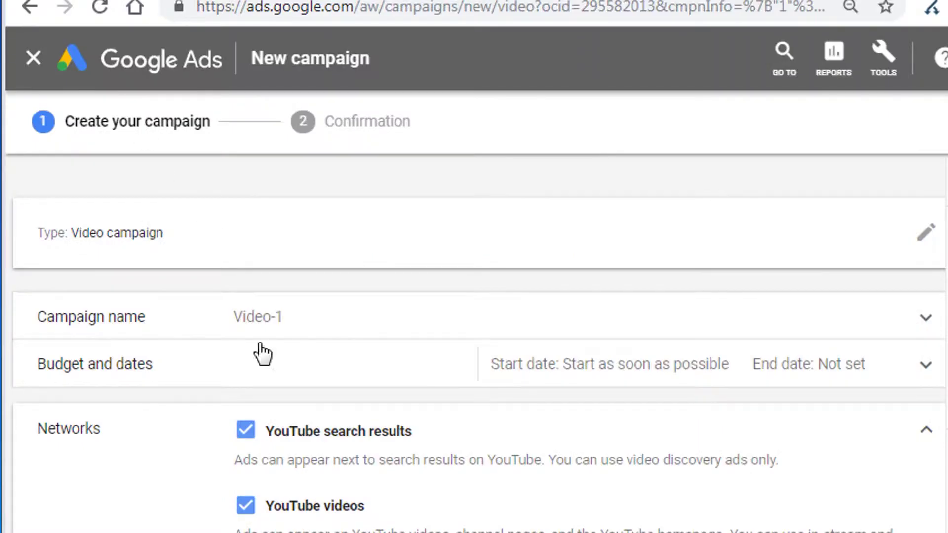
{"action": "scroll", "coordinate": [346, 297], "scroll_direction": "down", "scroll_amount": 2}
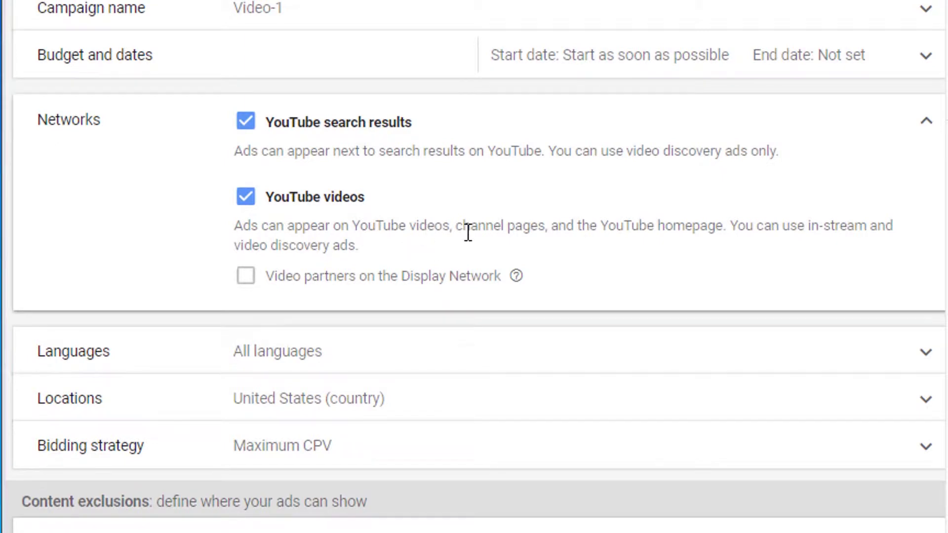
{"action": "left_click_drag", "start_coordinate": [452, 227], "coordinate": [353, 226]}
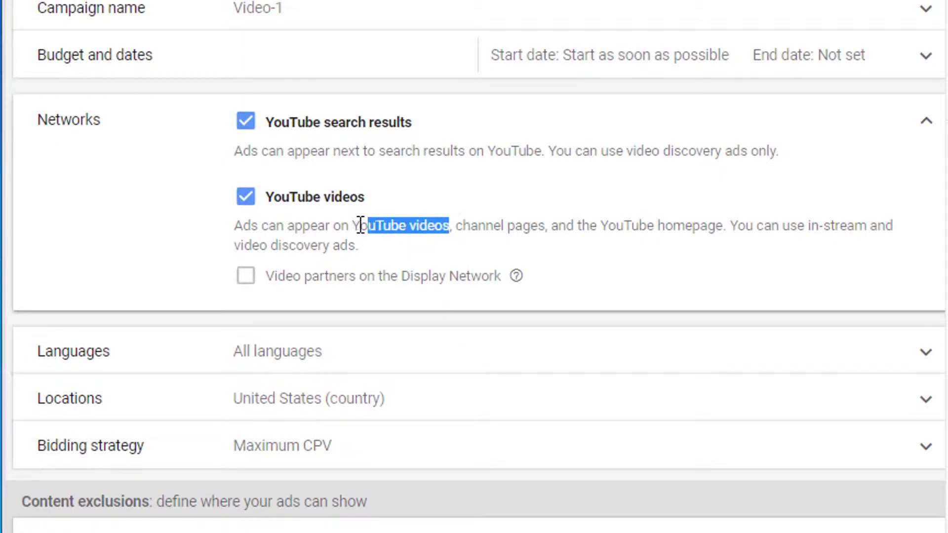
{"action": "left_click", "coordinate": [353, 226]}
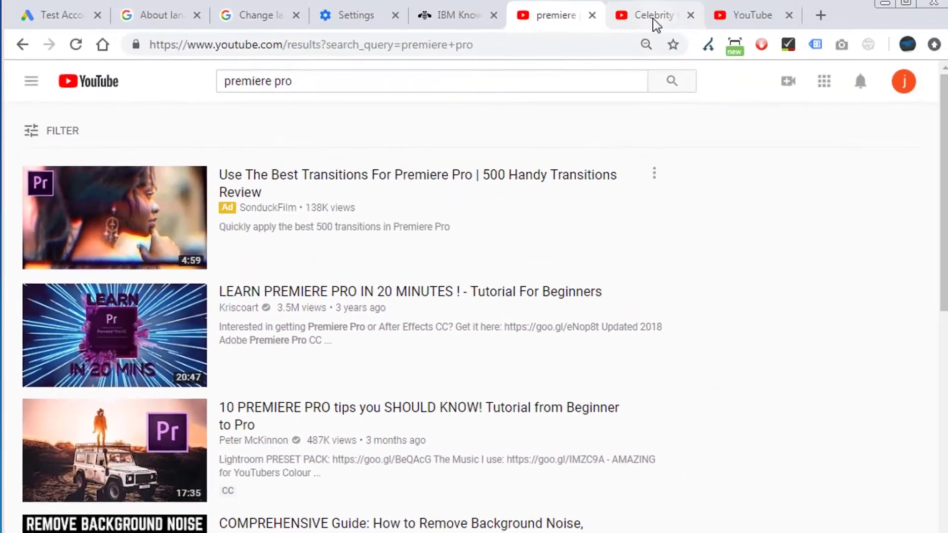
{"action": "left_click", "coordinate": [650, 21]}
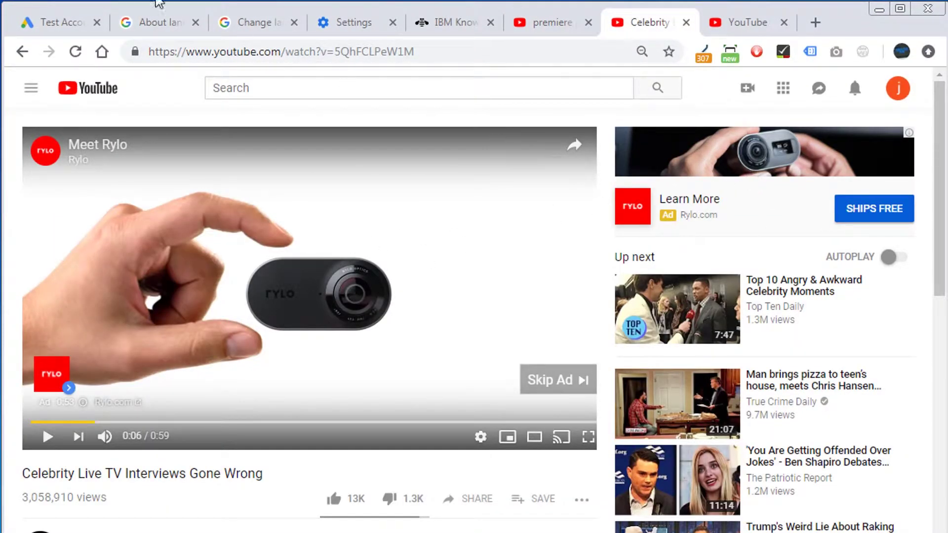
{"action": "left_click", "coordinate": [63, 25]}
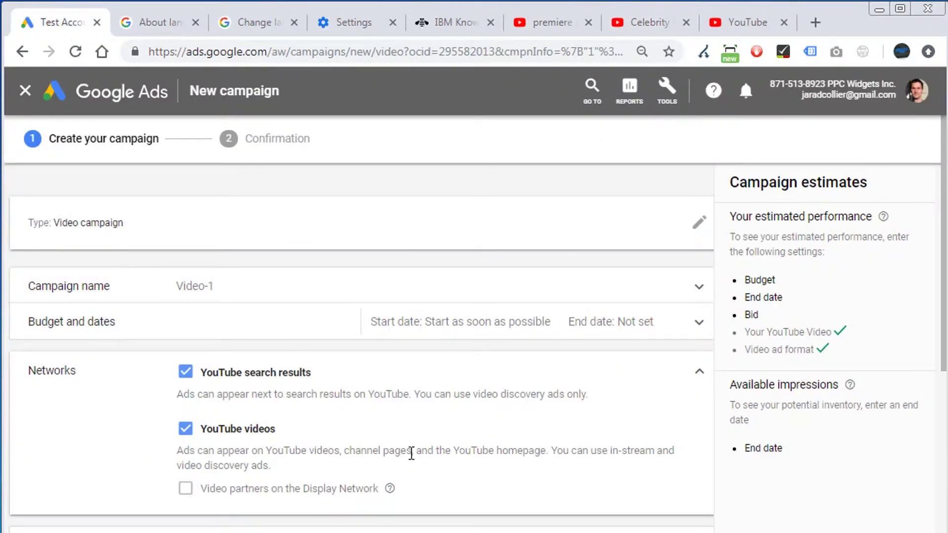
{"action": "left_click_drag", "start_coordinate": [411, 453], "coordinate": [341, 453]}
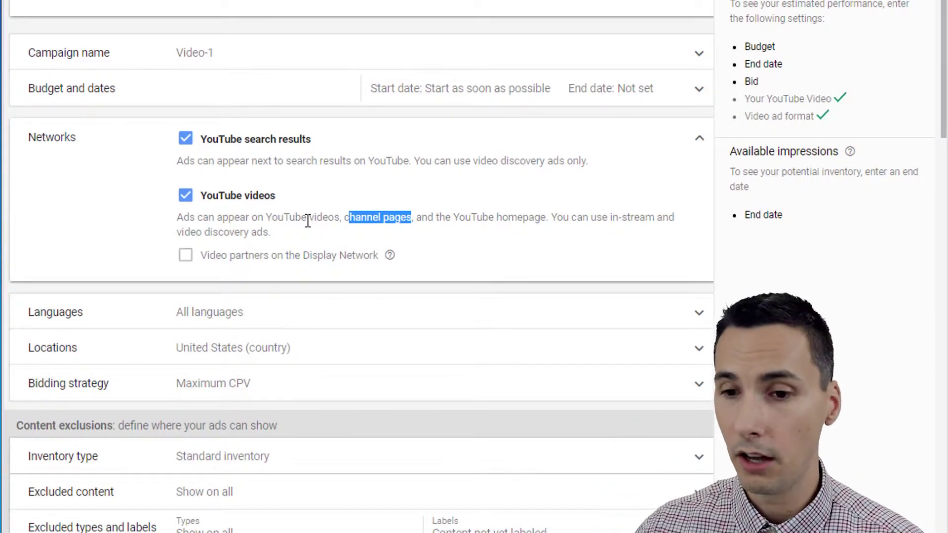
{"action": "left_click", "coordinate": [482, 223]}
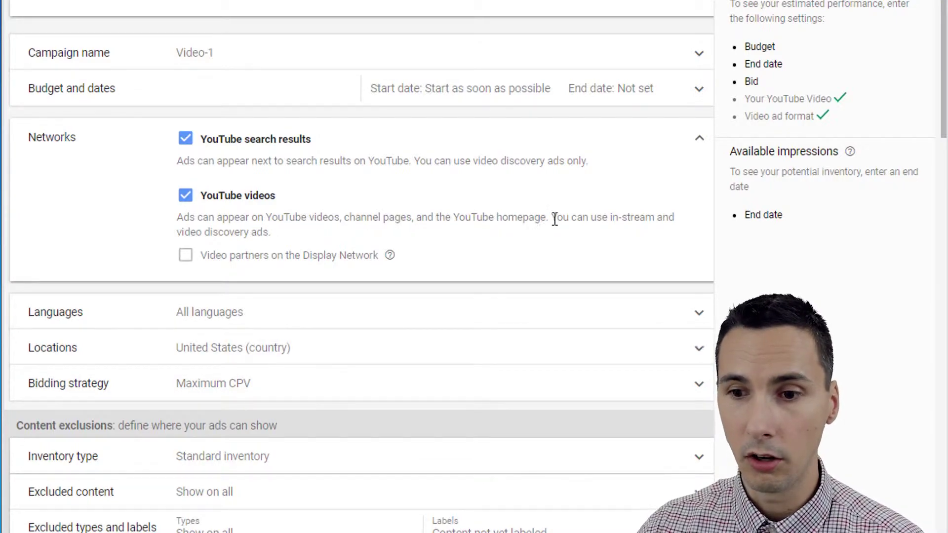
{"action": "left_click_drag", "start_coordinate": [546, 218], "coordinate": [265, 218]}
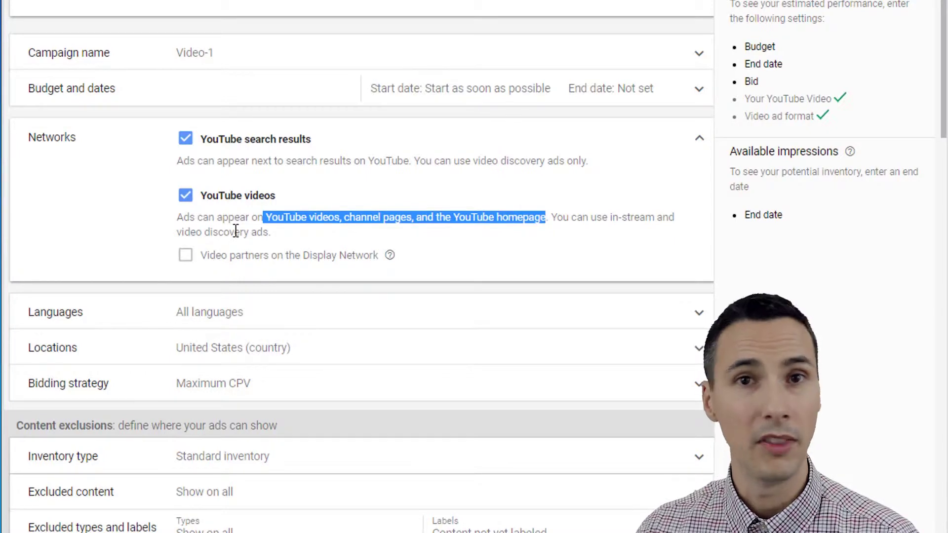
{"action": "left_click", "coordinate": [409, 220]}
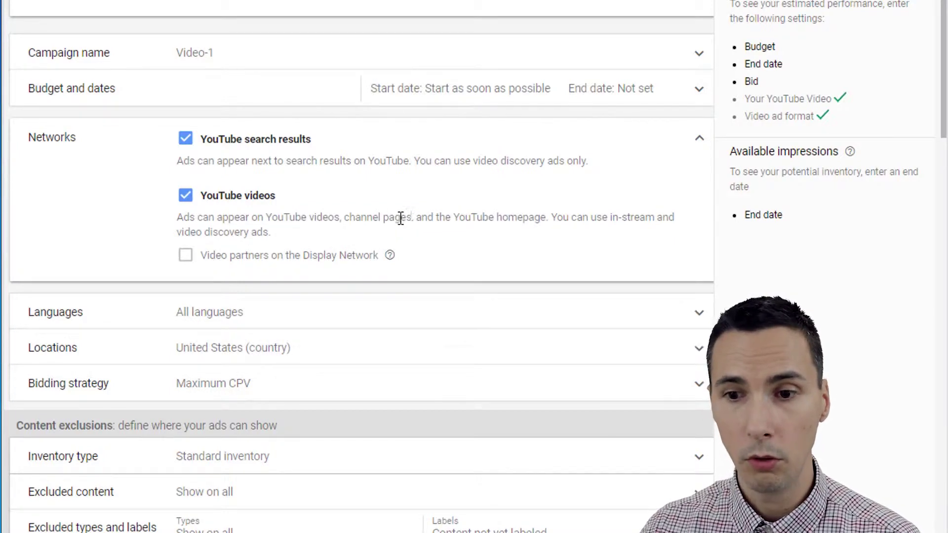
{"action": "left_click_drag", "start_coordinate": [411, 218], "coordinate": [347, 216]}
{"action": "left_click", "coordinate": [443, 219]}
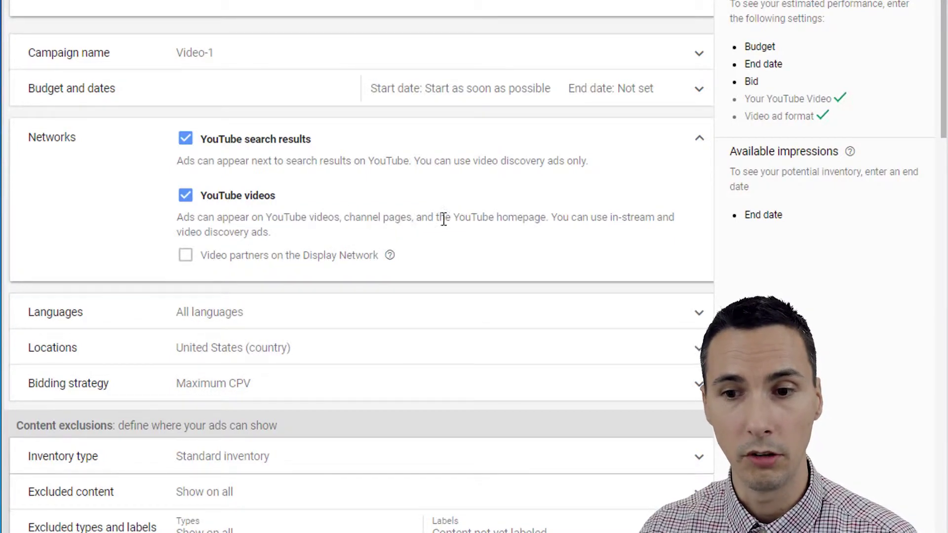
{"action": "double_click", "coordinate": [402, 219]}
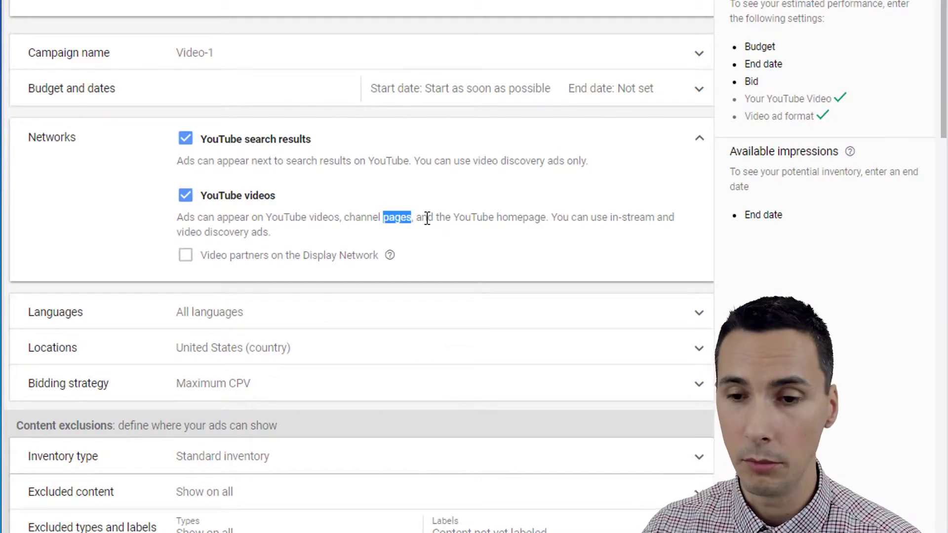
{"action": "left_click", "coordinate": [440, 216]}
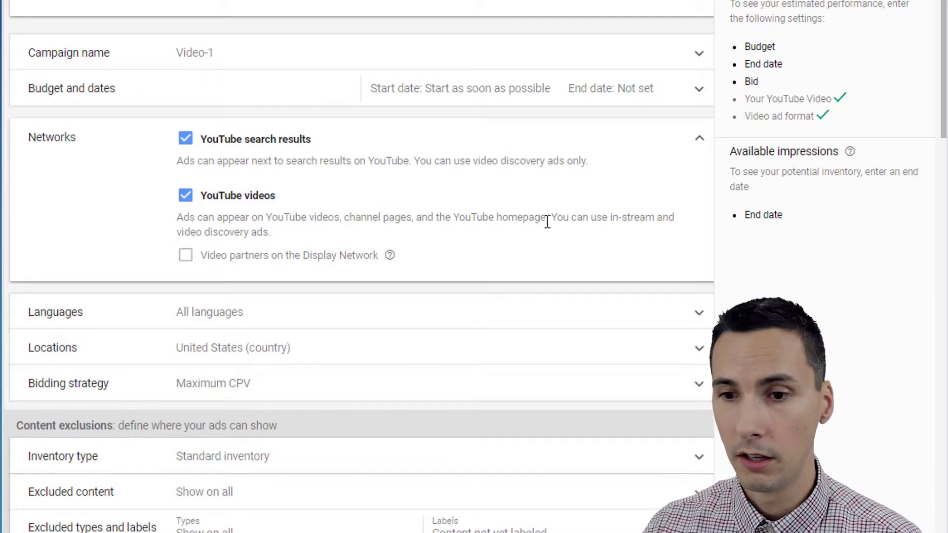
{"action": "left_click_drag", "start_coordinate": [546, 217], "coordinate": [457, 218]}
- Collapse the 'YouTube mobile apps homepage' and 'YouTube Mobile Web search and watch pages' sections
{"action": "left_click", "coordinate": [457, 218]}
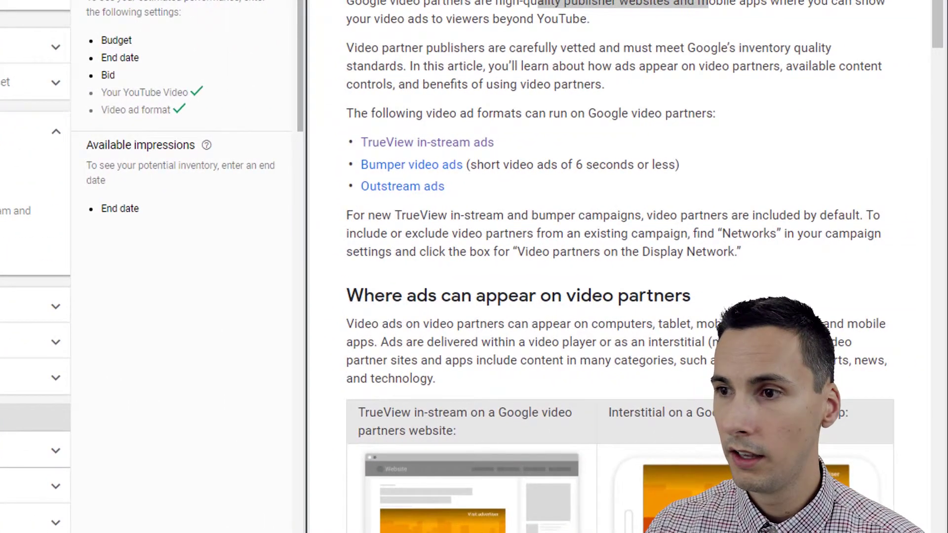
{"action": "scroll", "coordinate": [619, 266], "scroll_direction": "down", "scroll_amount": 10}
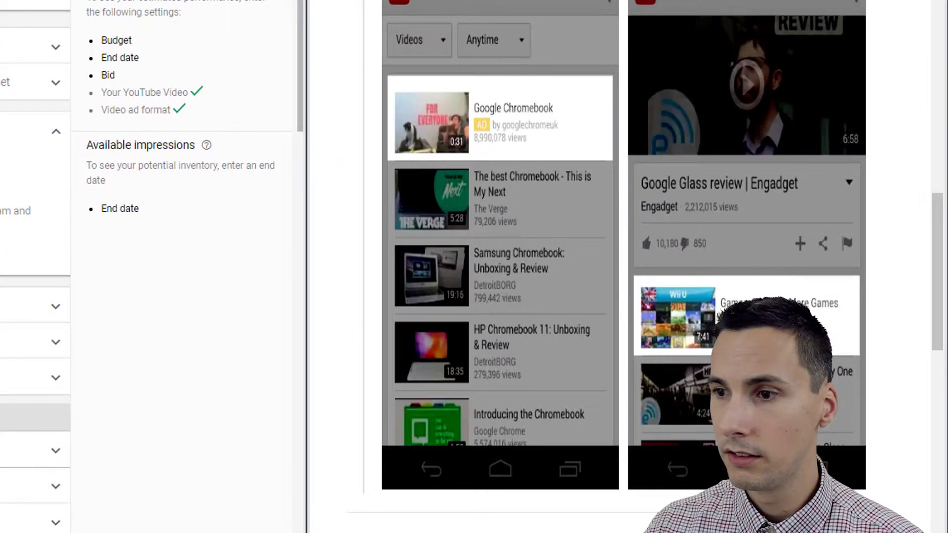
{"action": "scroll", "coordinate": [677, 5], "scroll_direction": "up", "scroll_amount": 10}
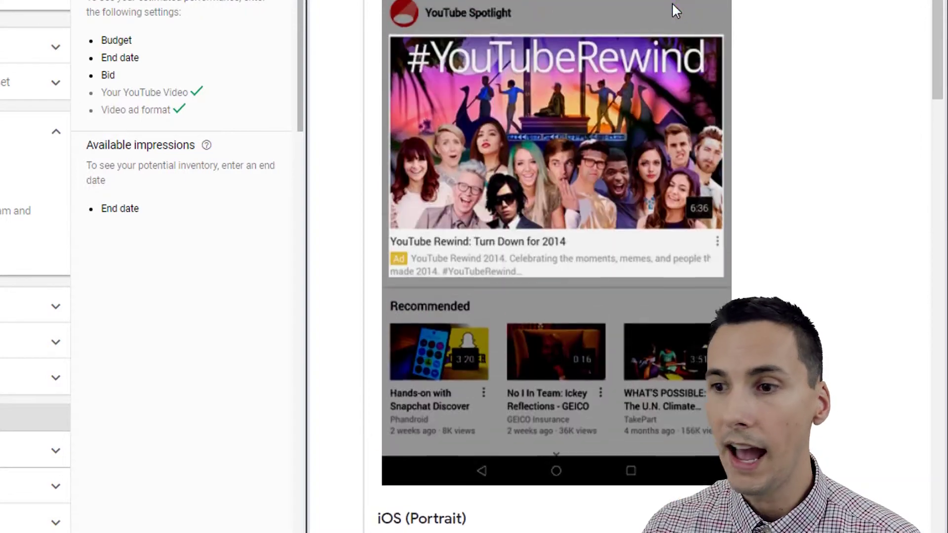
{"action": "scroll", "coordinate": [672, 2], "scroll_direction": "up", "scroll_amount": 3}
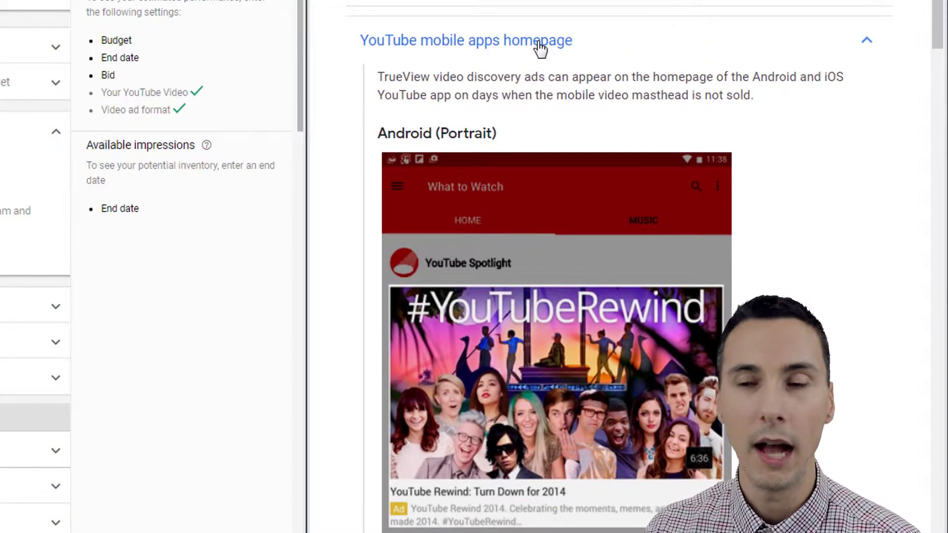
{"action": "left_click", "coordinate": [605, 47]}
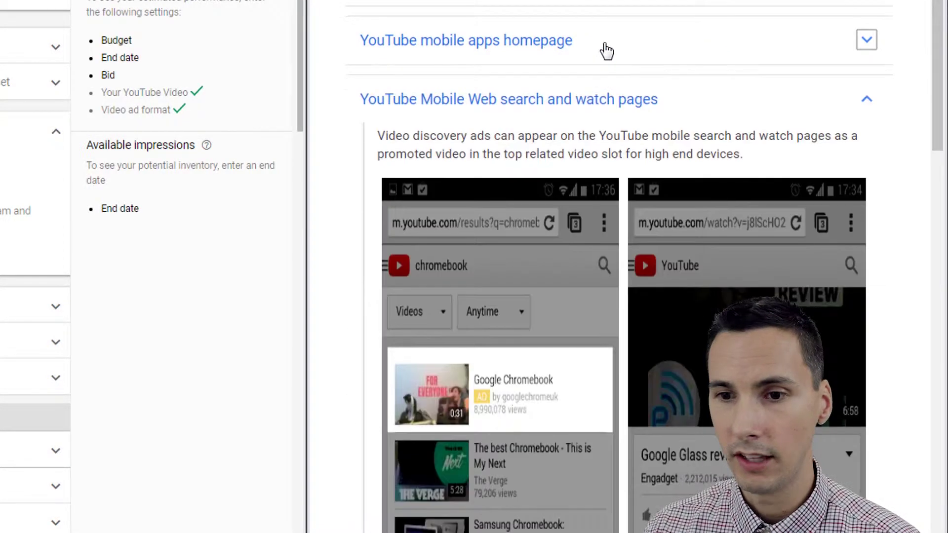
{"action": "left_click", "coordinate": [571, 99]}
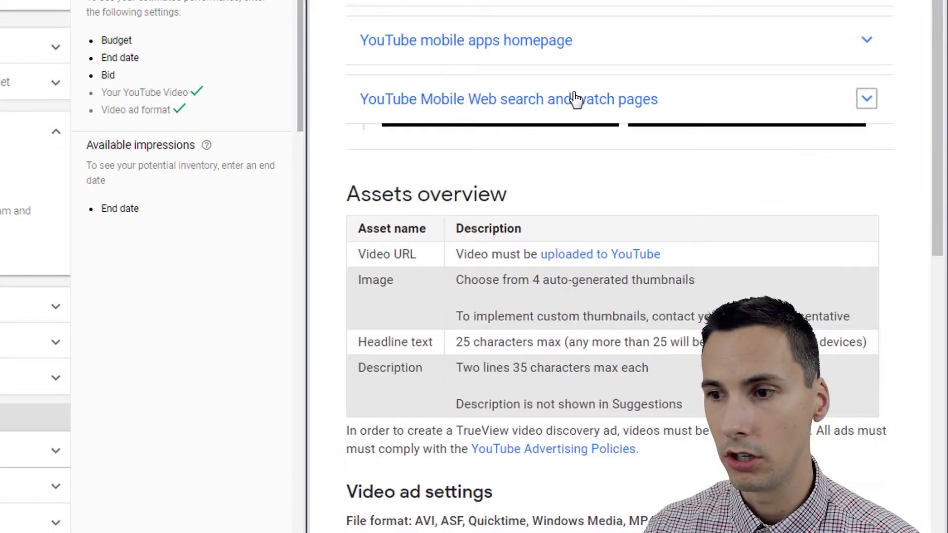
- Expand 'YouTube search results' and enlarge its example screenshot
{"action": "scroll", "coordinate": [589, 104], "scroll_direction": "up", "scroll_amount": 5}
{"action": "scroll", "coordinate": [620, 267], "scroll_direction": "up", "scroll_amount": 5}
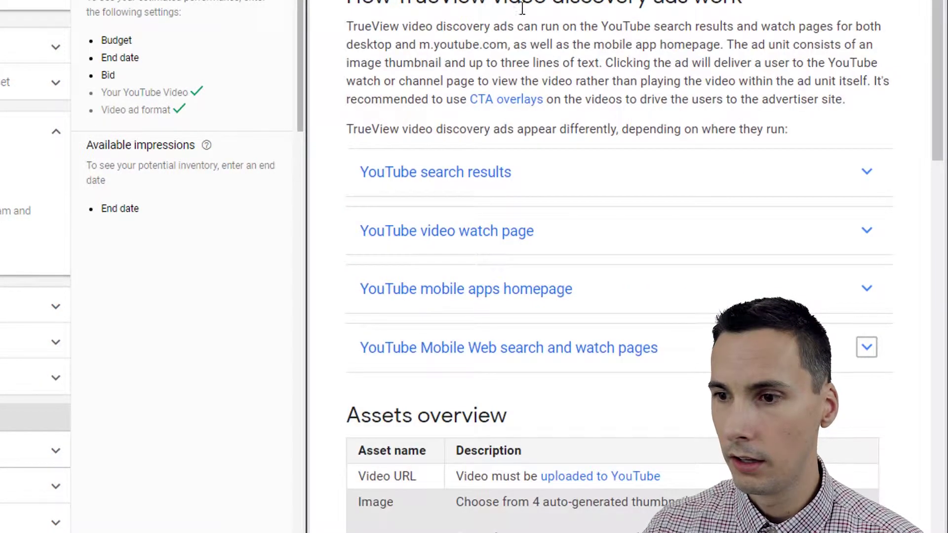
{"action": "scroll", "coordinate": [504, 81], "scroll_direction": "down", "scroll_amount": 3}
{"action": "left_click", "coordinate": [459, 8]}
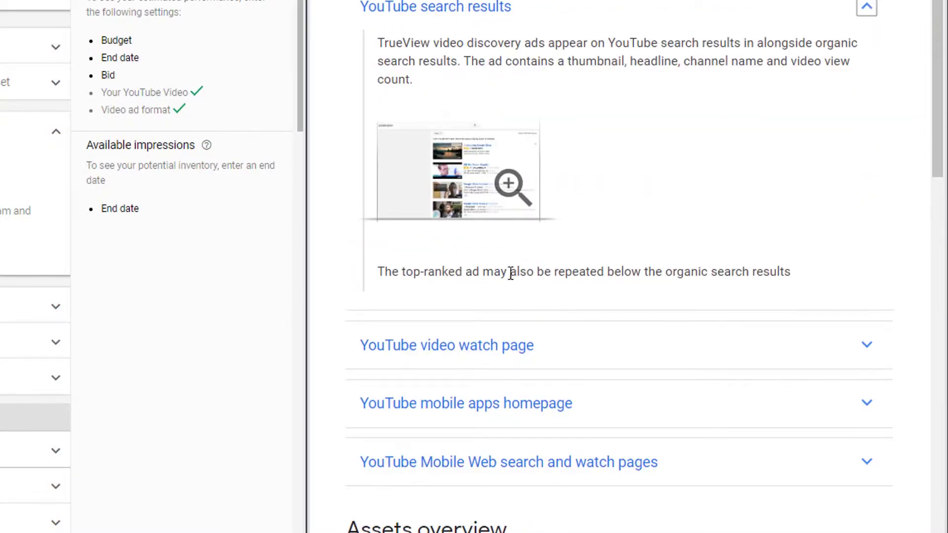
{"action": "left_click", "coordinate": [511, 186]}
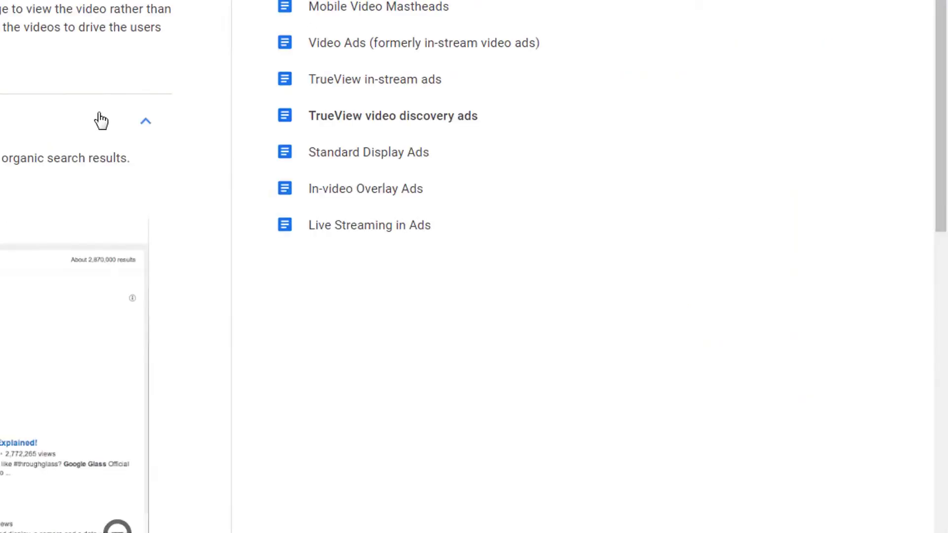
- Expand 'YouTube video watch page' and highlight the point about overlays on the video
{"action": "scroll", "coordinate": [13, 188], "scroll_direction": "down", "scroll_amount": 3}
{"action": "scroll", "coordinate": [356, 215], "scroll_direction": "up", "scroll_amount": 3}
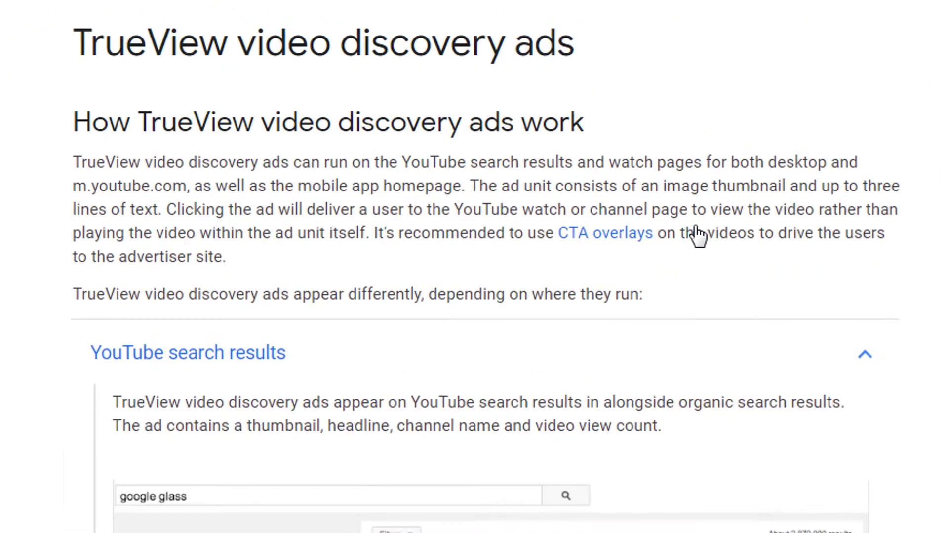
{"action": "scroll", "coordinate": [427, 349], "scroll_direction": "down", "scroll_amount": 5}
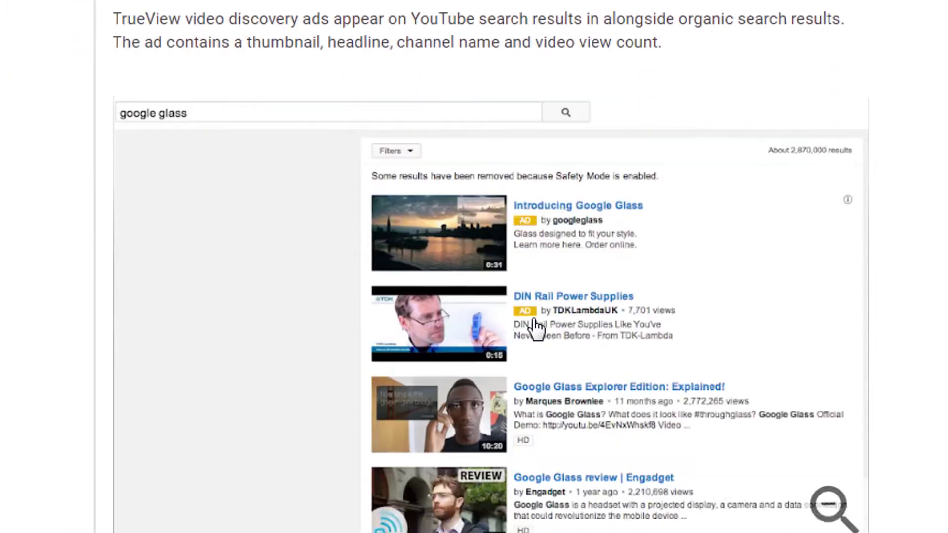
{"action": "scroll", "coordinate": [455, 197], "scroll_direction": "down", "scroll_amount": 10}
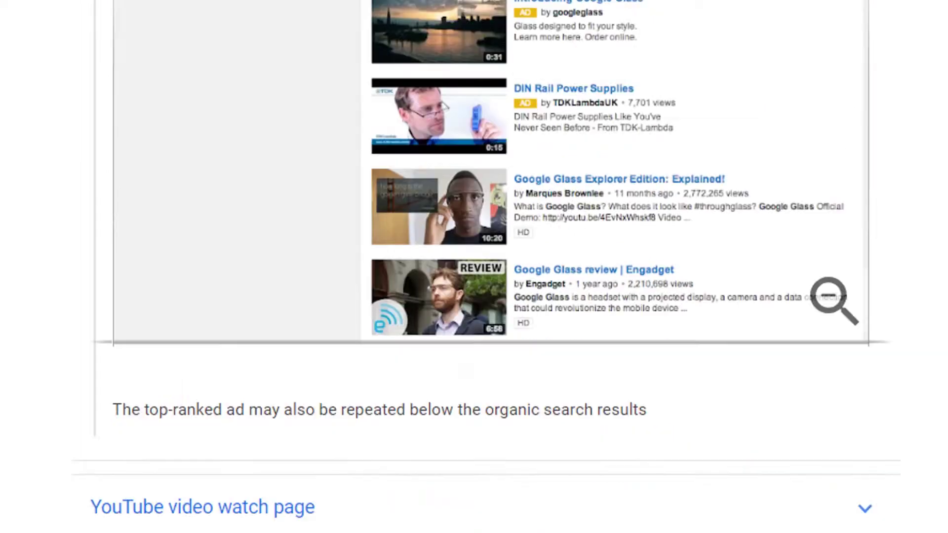
{"action": "left_click", "coordinate": [454, 13]}
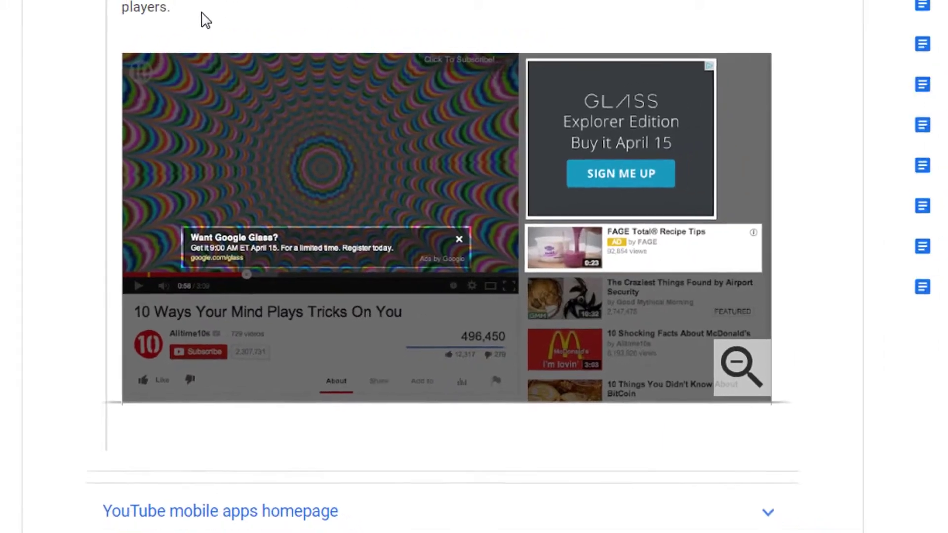
{"action": "left_click_drag", "start_coordinate": [234, 3], "coordinate": [170, 0]}
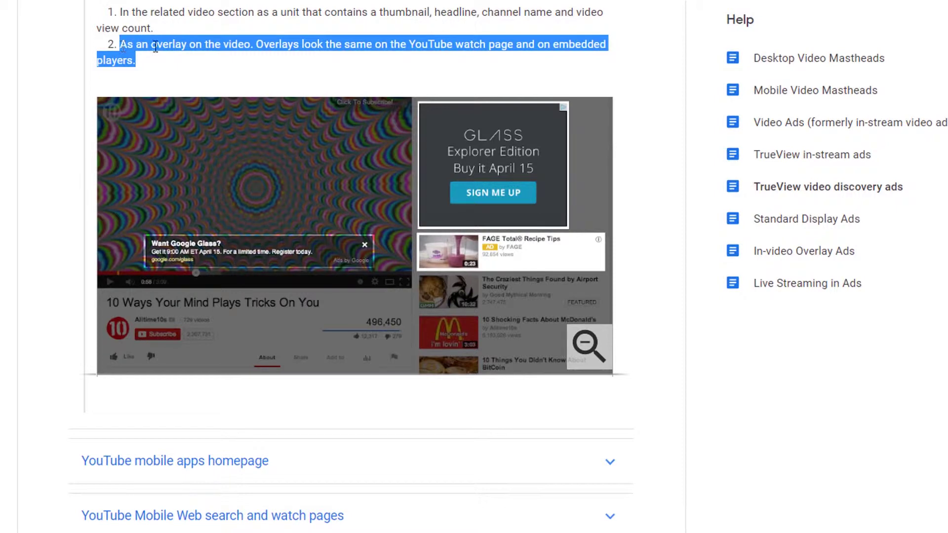
{"action": "left_click", "coordinate": [155, 46]}
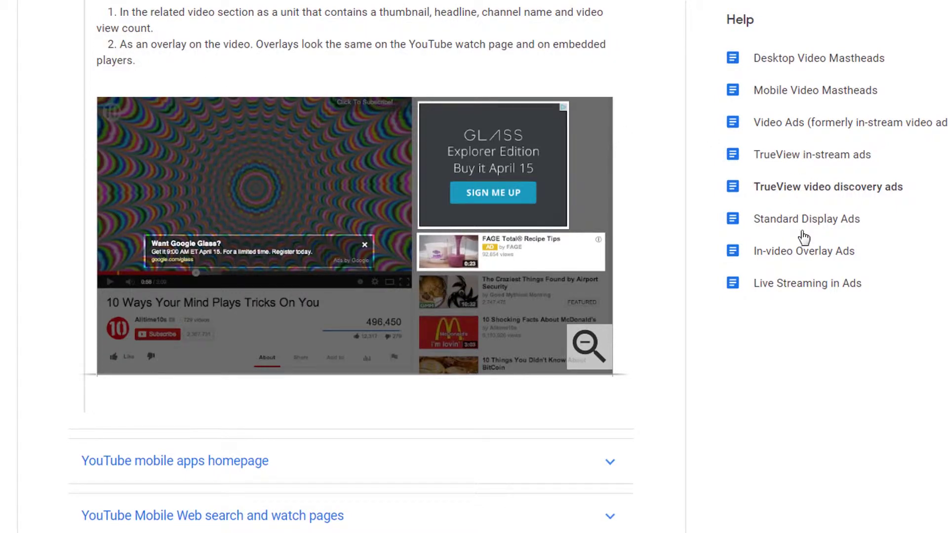
- Read the In-video Overlay Ads article's notes on reservation sponsorship campaigns and overlays leaving AdWords
{"action": "left_click", "coordinate": [807, 253]}
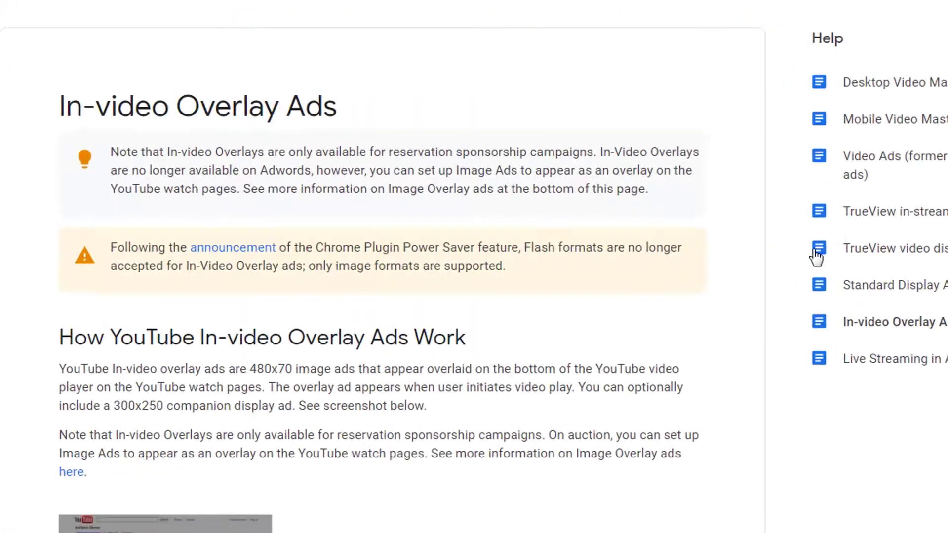
{"action": "left_click_drag", "start_coordinate": [182, 116], "coordinate": [734, 127]}
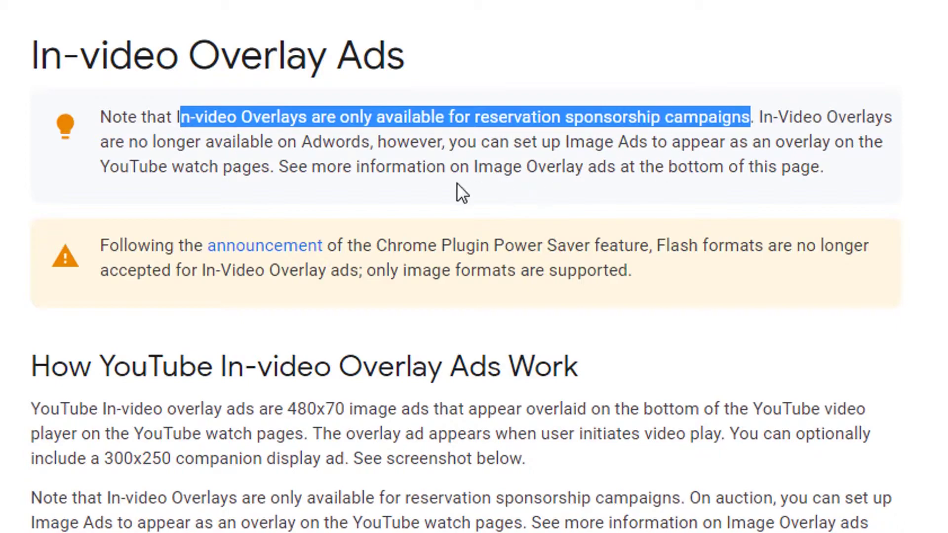
{"action": "left_click", "coordinate": [417, 142]}
{"action": "left_click_drag", "start_coordinate": [443, 142], "coordinate": [178, 142]}
{"action": "left_click", "coordinate": [180, 141]}
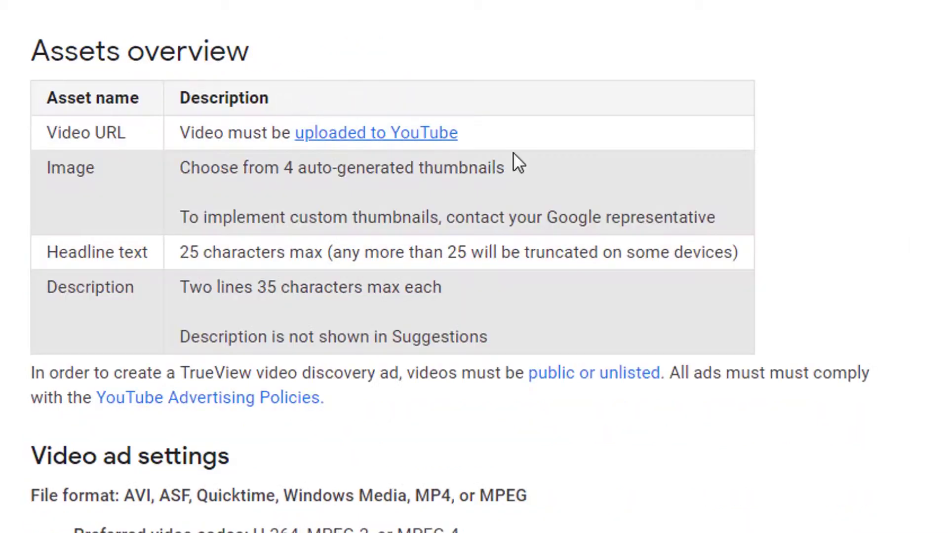
{"action": "scroll", "coordinate": [736, 185], "scroll_direction": "up", "scroll_amount": 5}
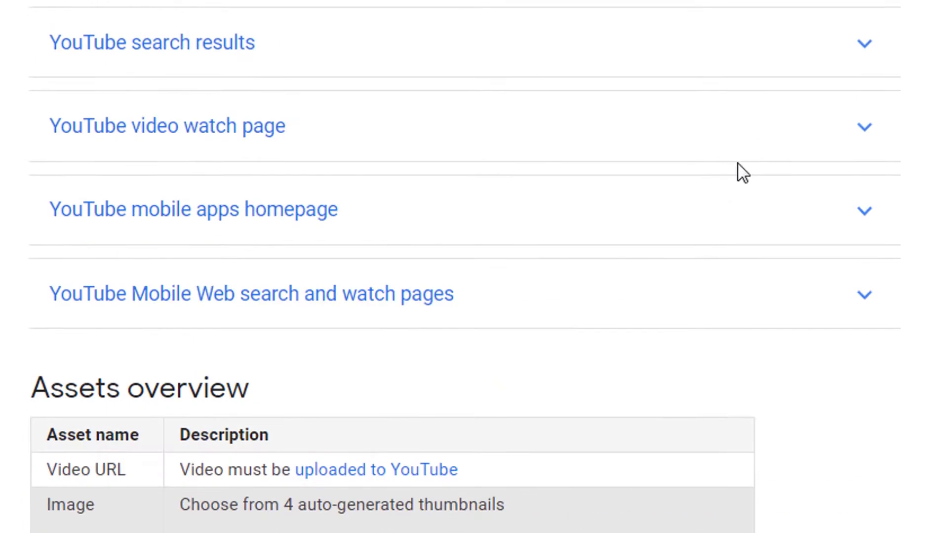
- Expand 'YouTube mobile apps homepage', review its Android and iOS examples, then collapse it
{"action": "left_click", "coordinate": [281, 228]}
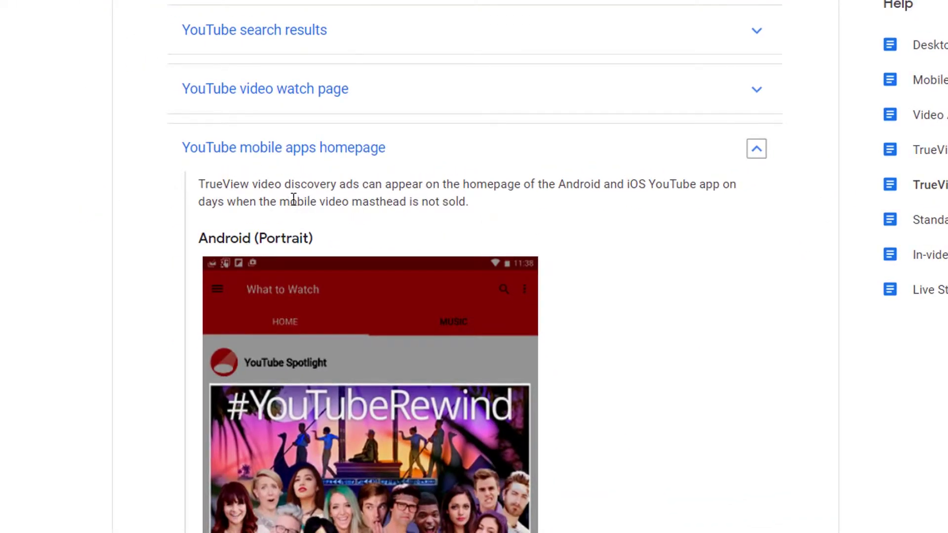
{"action": "double_click", "coordinate": [231, 247]}
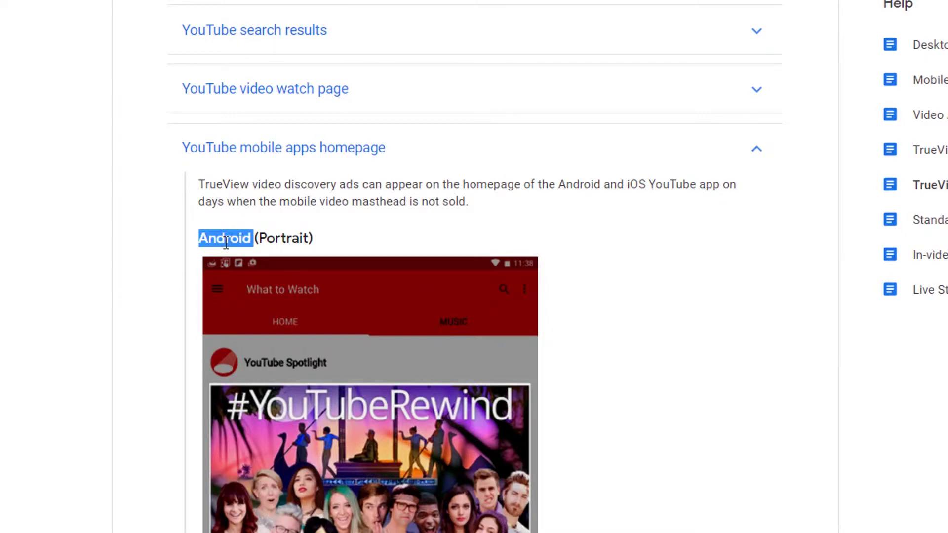
{"action": "scroll", "coordinate": [388, 227], "scroll_direction": "down", "scroll_amount": 8}
{"action": "double_click", "coordinate": [218, 451]}
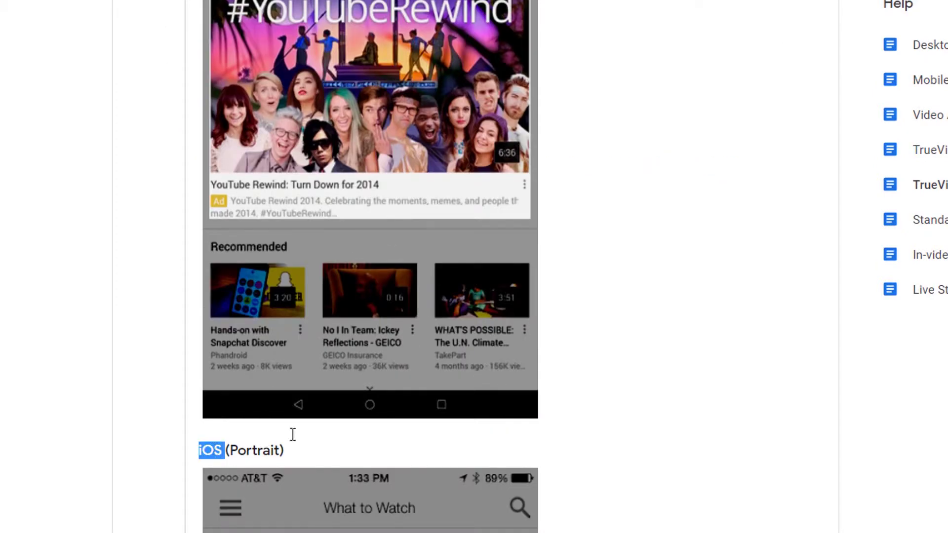
{"action": "left_click", "coordinate": [765, 187]}
{"action": "scroll", "coordinate": [715, 232], "scroll_direction": "up", "scroll_amount": 3}
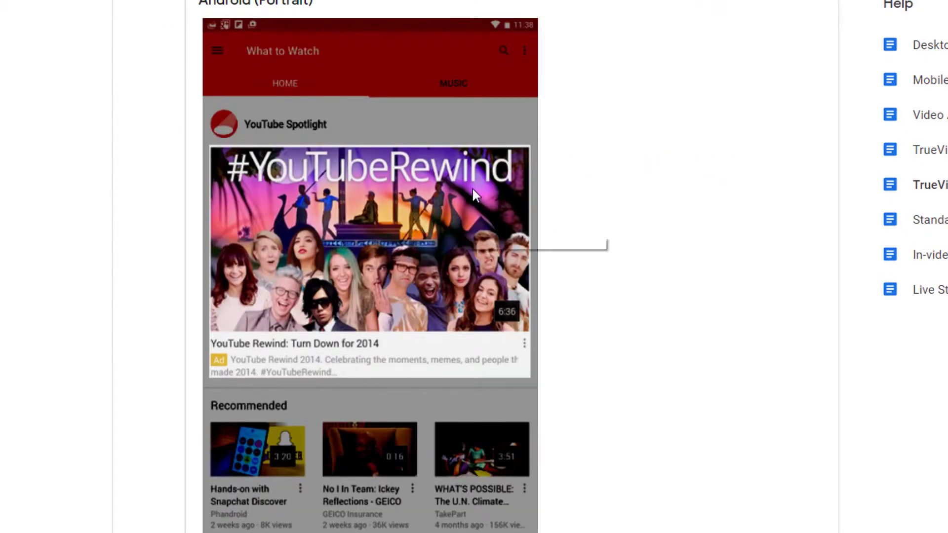
{"action": "scroll", "coordinate": [565, 179], "scroll_direction": "up", "scroll_amount": 5}
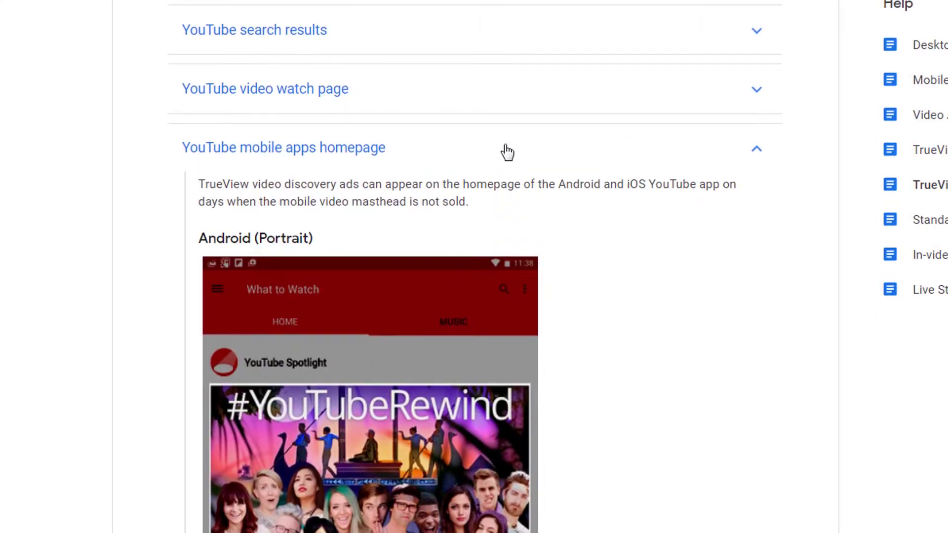
{"action": "left_click", "coordinate": [507, 153]}
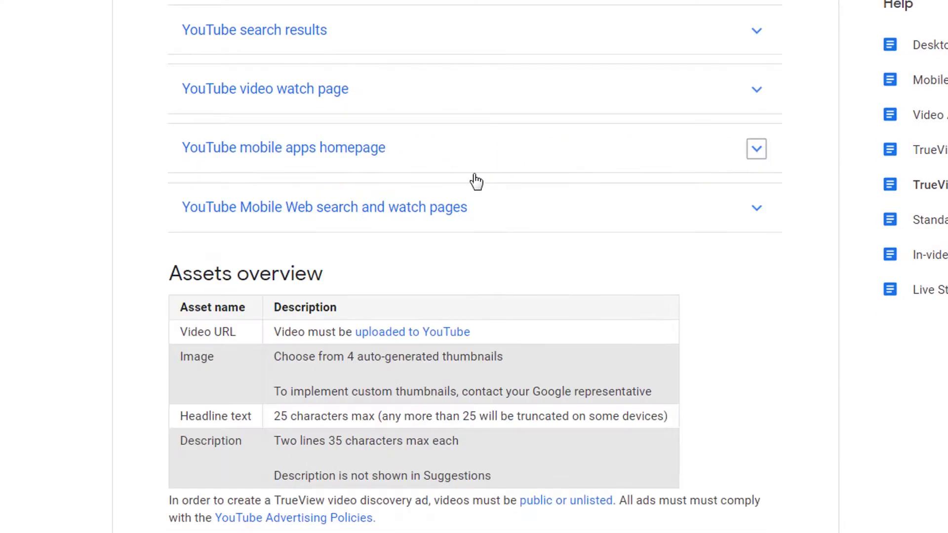
- Expand 'YouTube Mobile Web search and watch pages' and scroll through its examples
{"action": "left_click", "coordinate": [383, 212]}
{"action": "scroll", "coordinate": [417, 219], "scroll_direction": "down", "scroll_amount": 3}
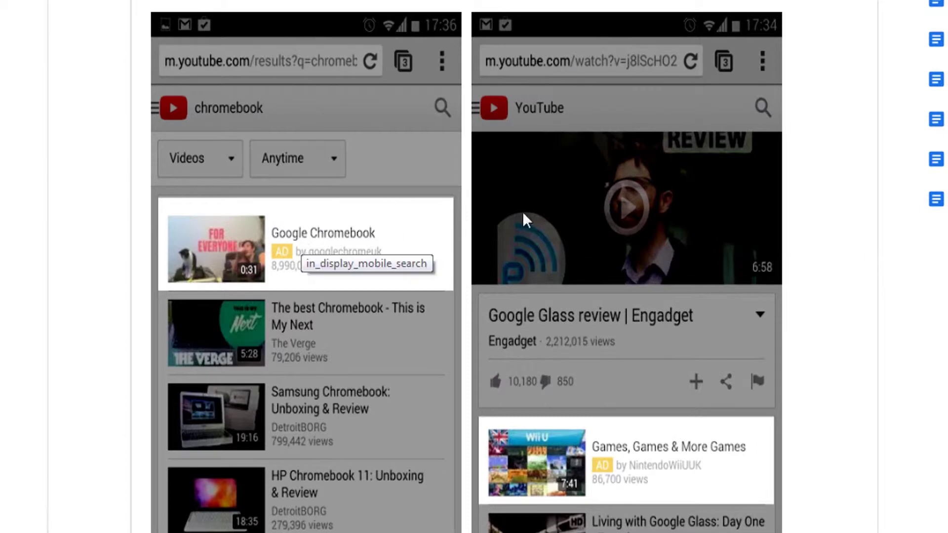
{"action": "scroll", "coordinate": [828, 219], "scroll_direction": "down", "scroll_amount": 2}
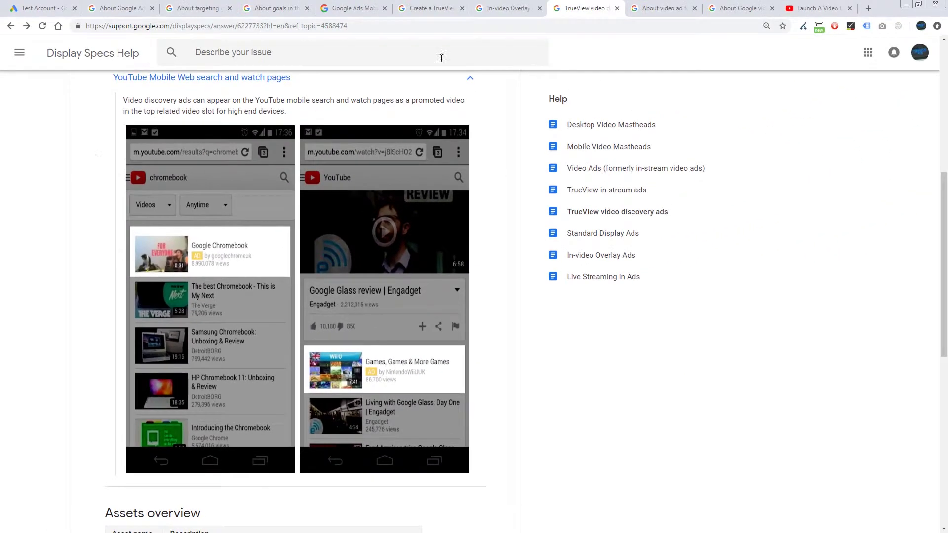
- In About video ad formats, expand TrueView video ads and read where in-stream ads appear
{"action": "left_click", "coordinate": [656, 9]}
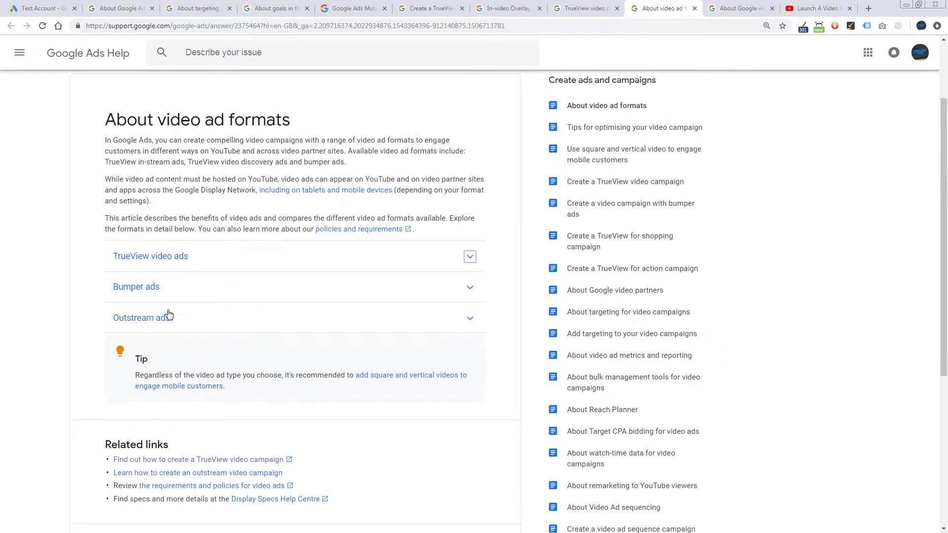
{"action": "left_click", "coordinate": [182, 265]}
{"action": "scroll", "coordinate": [198, 266], "scroll_direction": "down", "scroll_amount": 5}
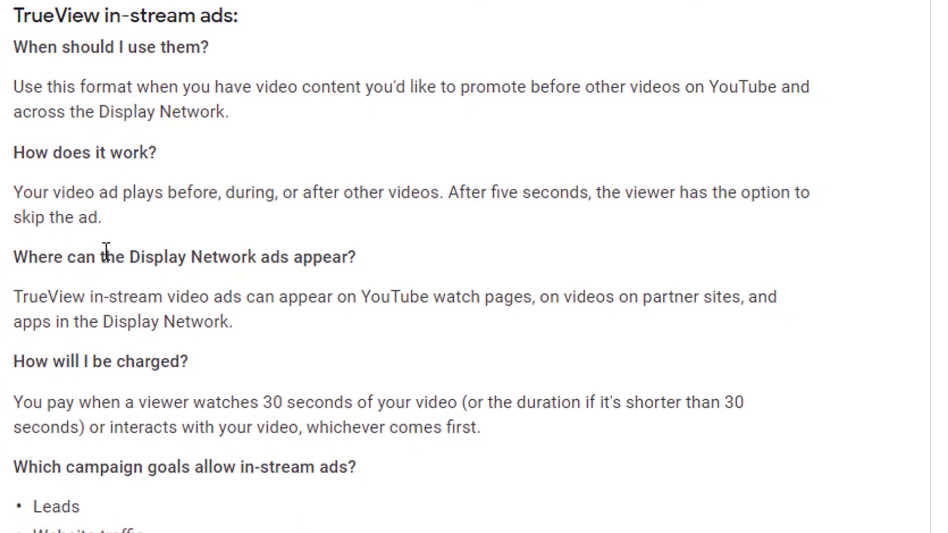
{"action": "left_click_drag", "start_coordinate": [57, 257], "coordinate": [347, 257]}
{"action": "left_click", "coordinate": [256, 300]}
{"action": "left_click_drag", "start_coordinate": [229, 322], "coordinate": [158, 298]}
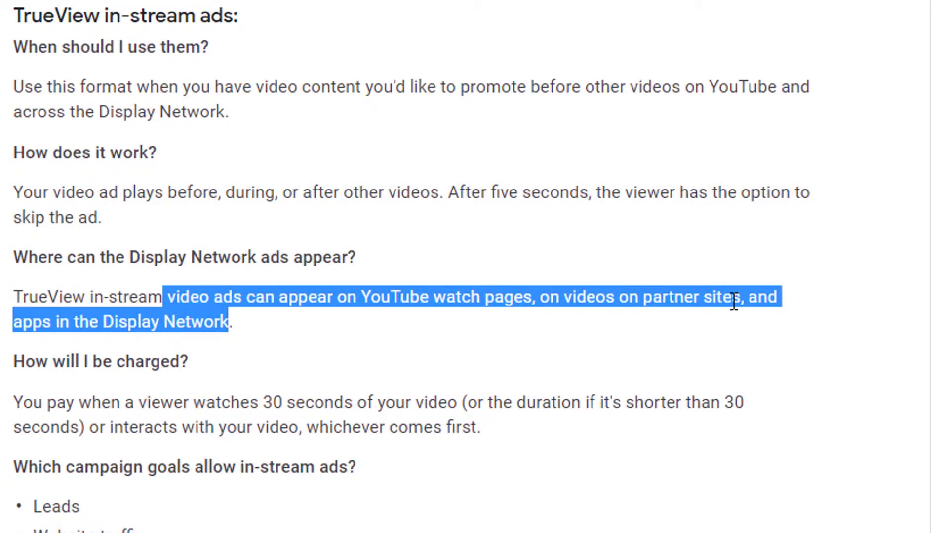
{"action": "left_click", "coordinate": [648, 359]}
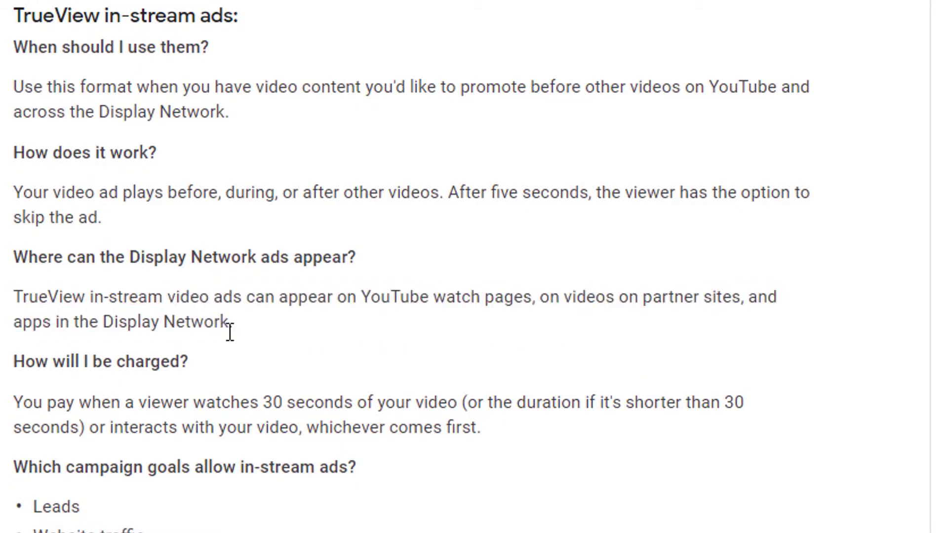
{"action": "left_click_drag", "start_coordinate": [236, 326], "coordinate": [51, 330]}
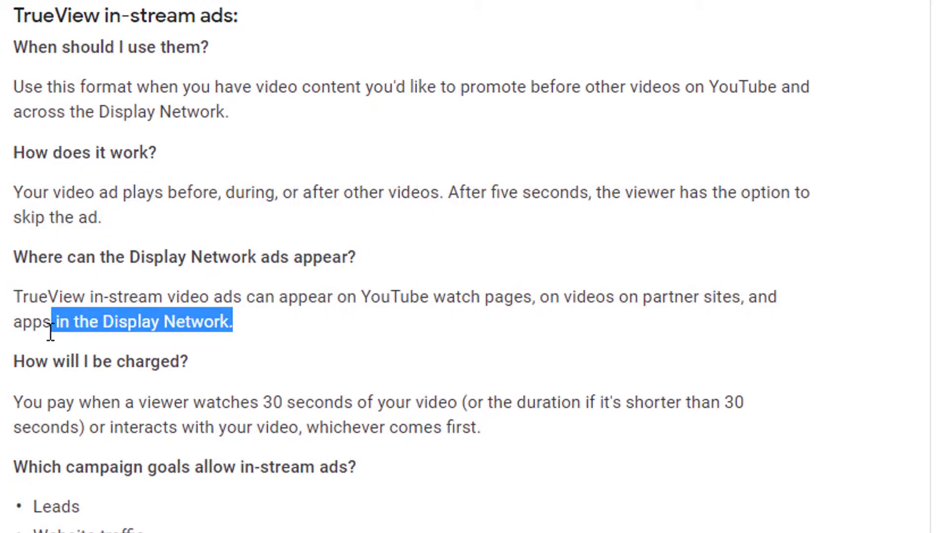
{"action": "left_click", "coordinate": [275, 316]}
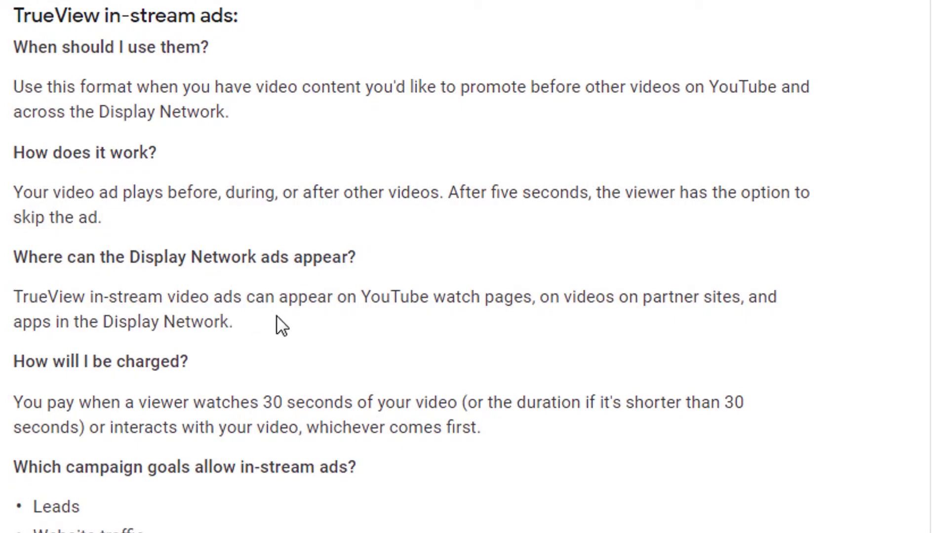
- Review discovery ad placements: YouTube search results, alongside related videos, and the mobile home page
{"action": "scroll", "coordinate": [276, 316], "scroll_direction": "up", "scroll_amount": 4}
{"action": "scroll", "coordinate": [274, 394], "scroll_direction": "down", "scroll_amount": 10}
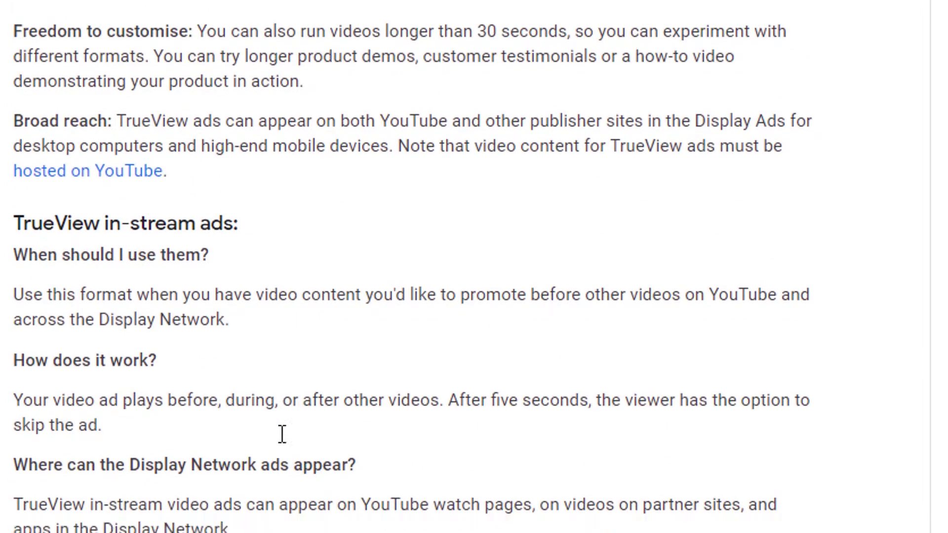
{"action": "scroll", "coordinate": [233, 411], "scroll_direction": "down", "scroll_amount": 4}
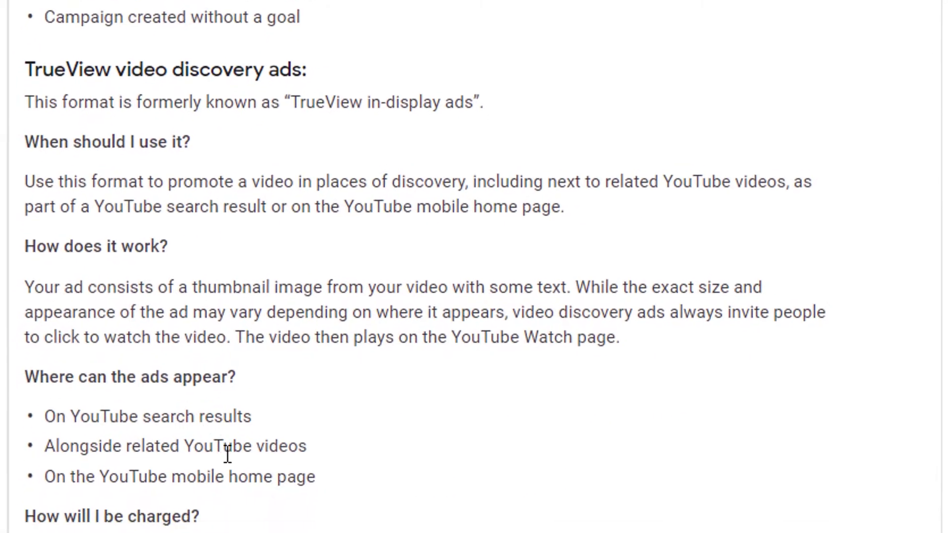
{"action": "left_click_drag", "start_coordinate": [256, 365], "coordinate": [59, 364]}
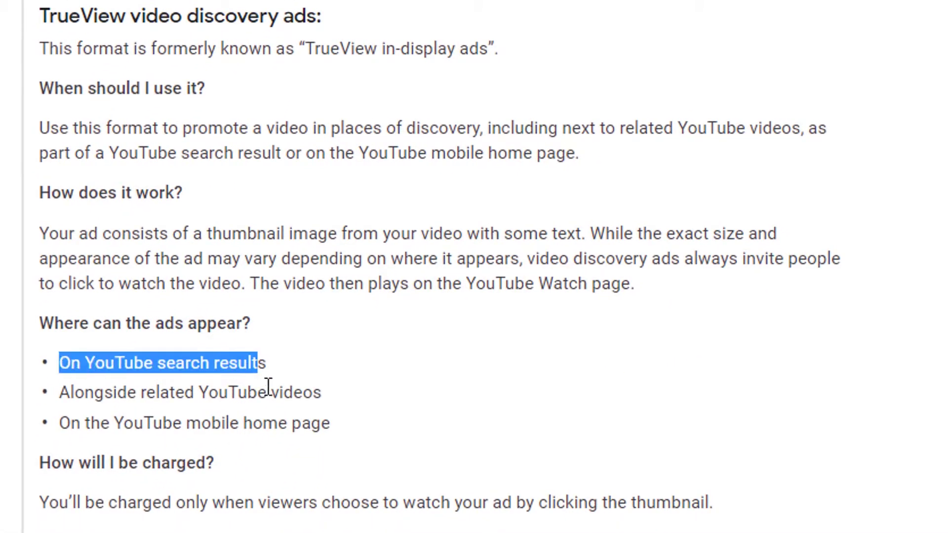
{"action": "left_click_drag", "start_coordinate": [321, 393], "coordinate": [94, 396]}
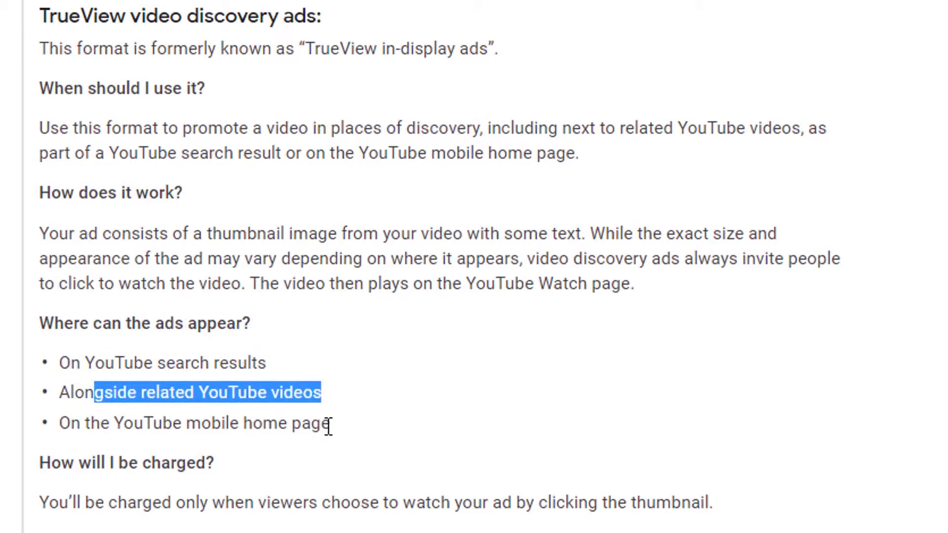
{"action": "left_click_drag", "start_coordinate": [329, 425], "coordinate": [60, 425]}
{"action": "left_click", "coordinate": [319, 340]}
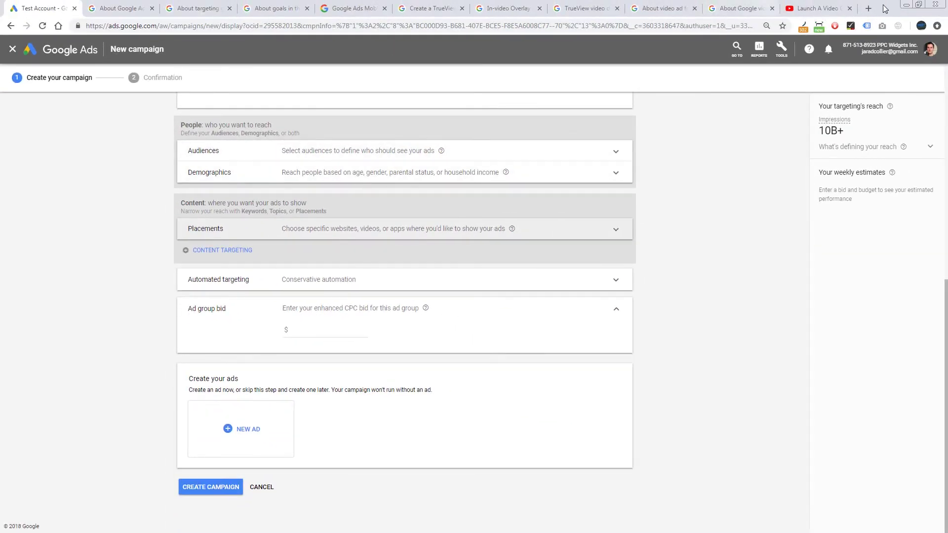
- Return to the Google Ads Video-1 new campaign window
{"action": "left_click", "coordinate": [919, 4]}
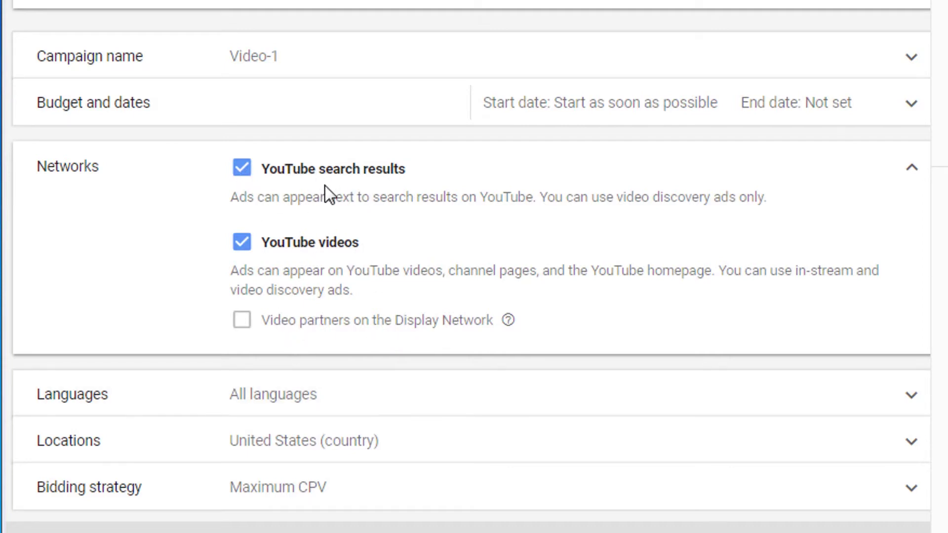
{"action": "left_click", "coordinate": [347, 173]}
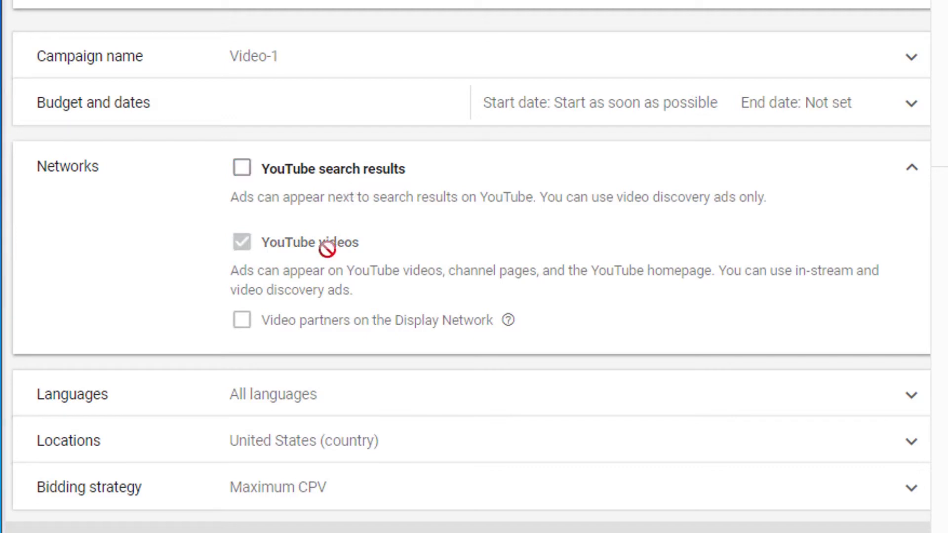
{"action": "left_click", "coordinate": [335, 183]}
{"action": "left_click", "coordinate": [323, 245]}
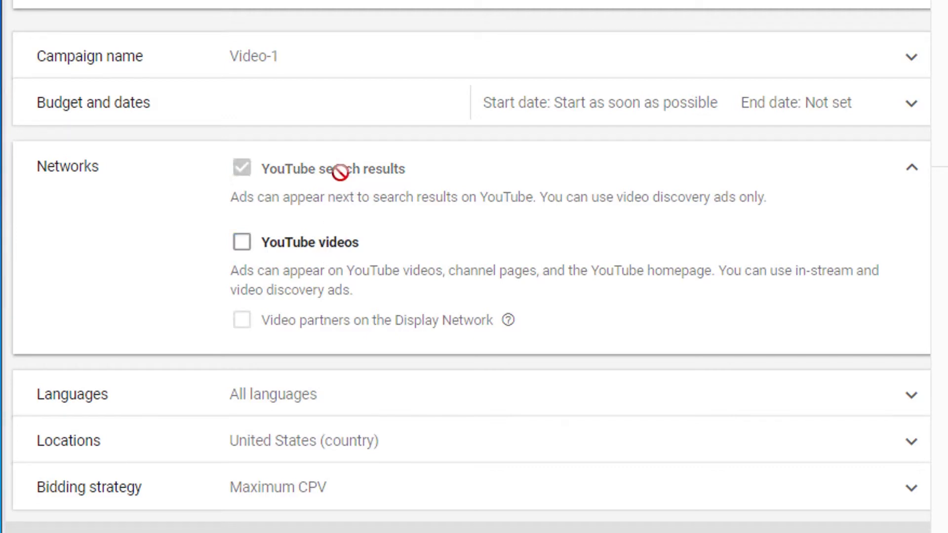
{"action": "left_click", "coordinate": [279, 247]}
{"action": "left_click", "coordinate": [286, 175]}
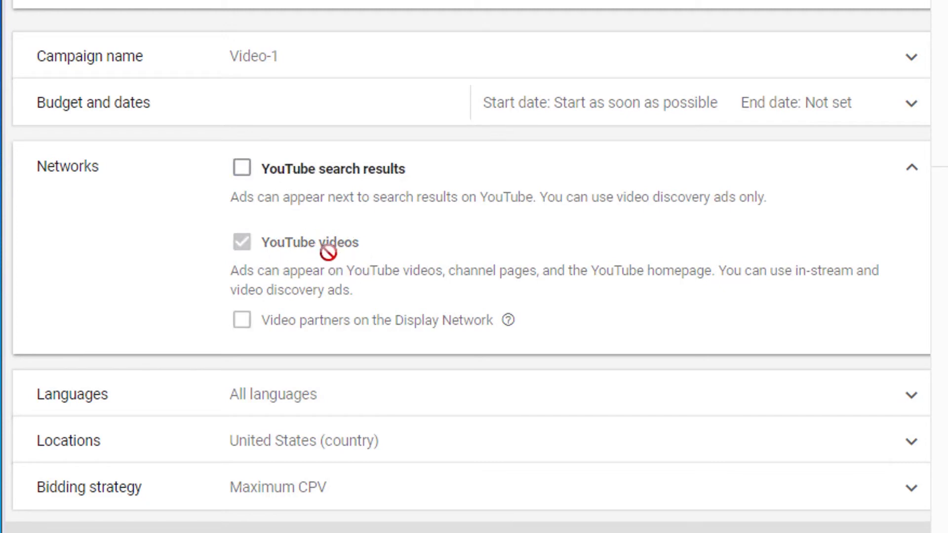
{"action": "mouse_move", "coordinate": [328, 244]}
{"action": "left_click", "coordinate": [343, 182]}
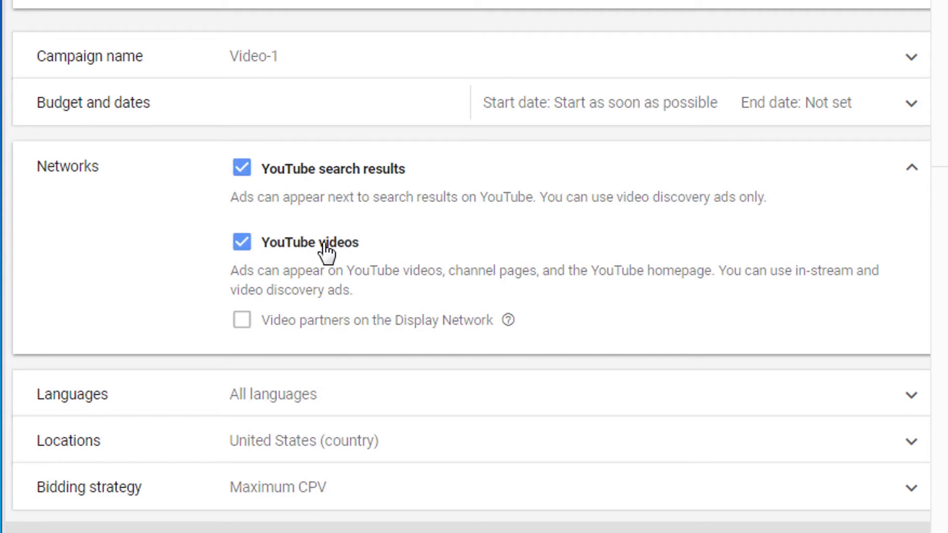